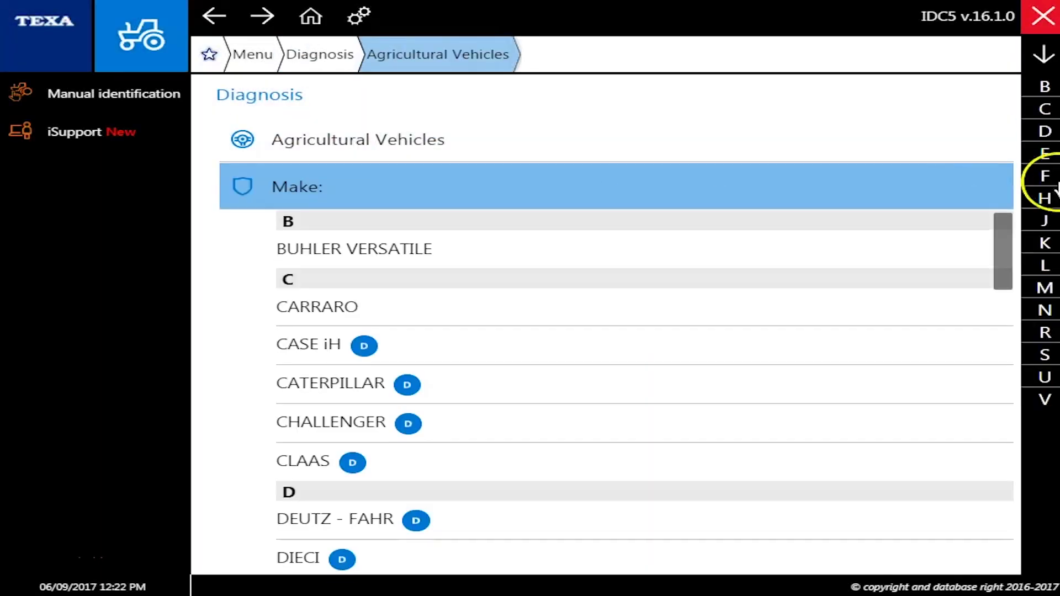
- Select the agricultural vehicle make JOHN DEERE, model Tractor 8030 Series, with the JOHN DEERE engine and the Tractor version
{"action": "left_click", "coordinate": [1045, 221]}
{"action": "left_click", "coordinate": [764, 320]}
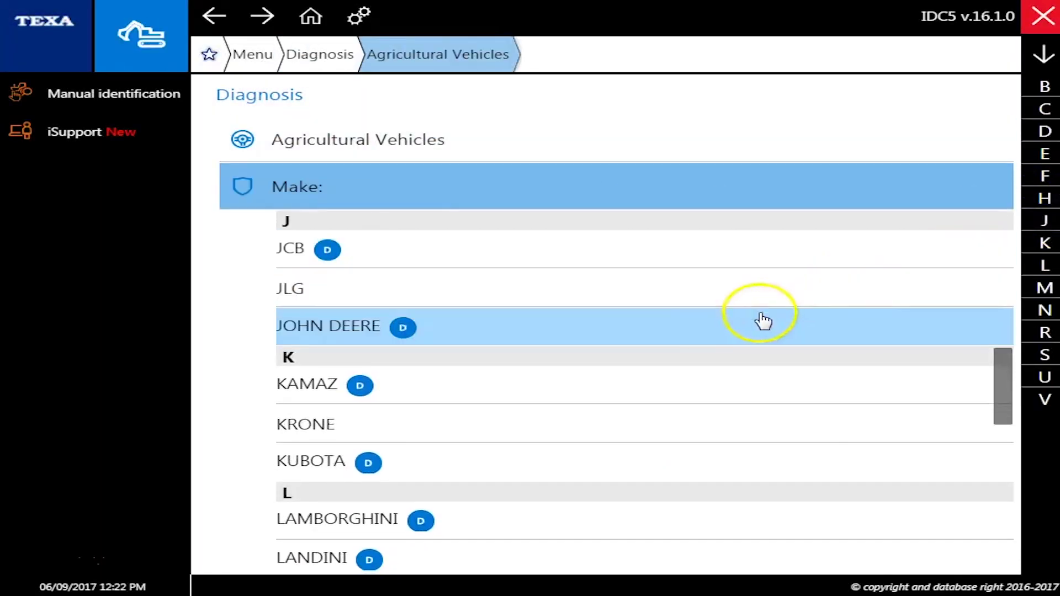
{"action": "left_click", "coordinate": [976, 311]}
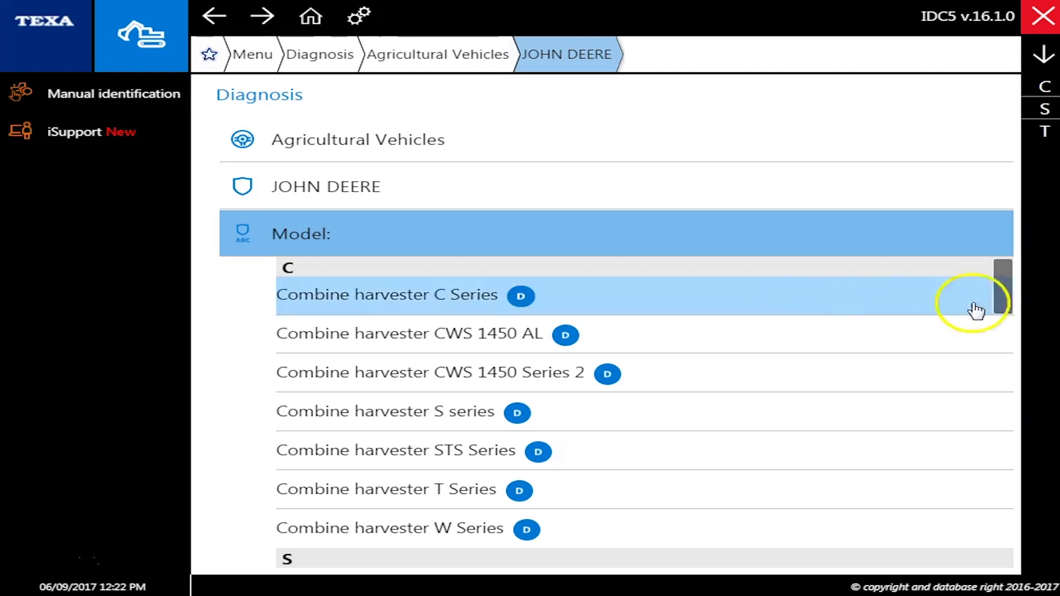
{"action": "left_click_drag", "start_coordinate": [995, 301], "coordinate": [987, 521]}
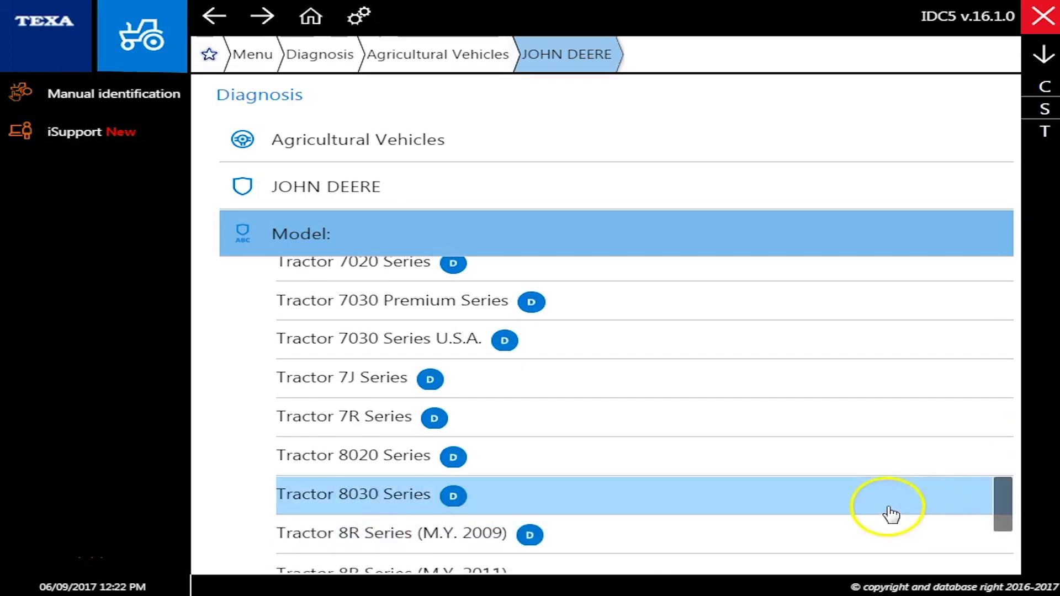
{"action": "left_click", "coordinate": [891, 511]}
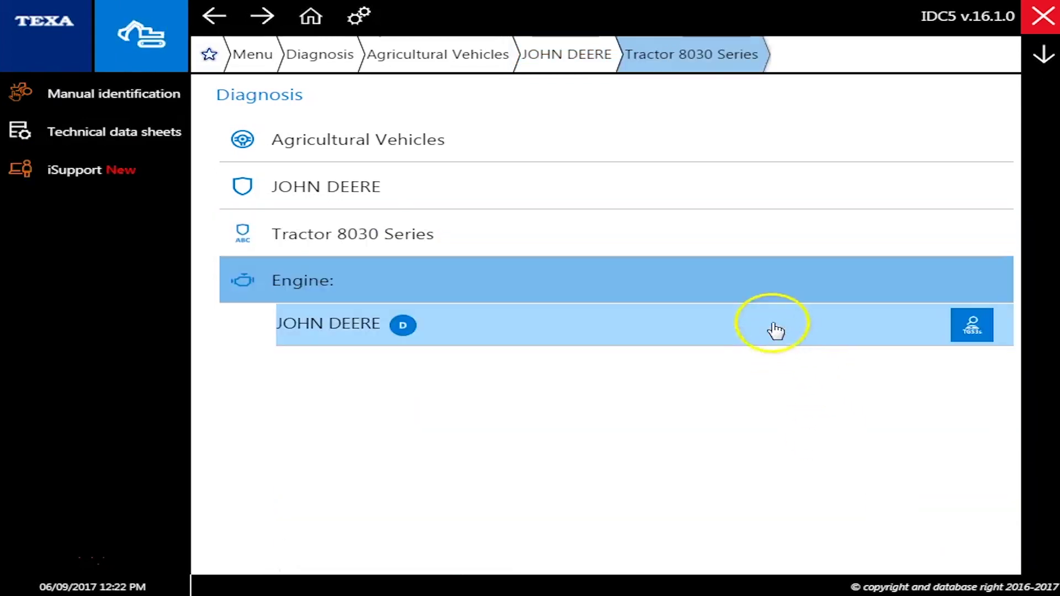
{"action": "left_click", "coordinate": [775, 330]}
{"action": "left_click", "coordinate": [597, 374]}
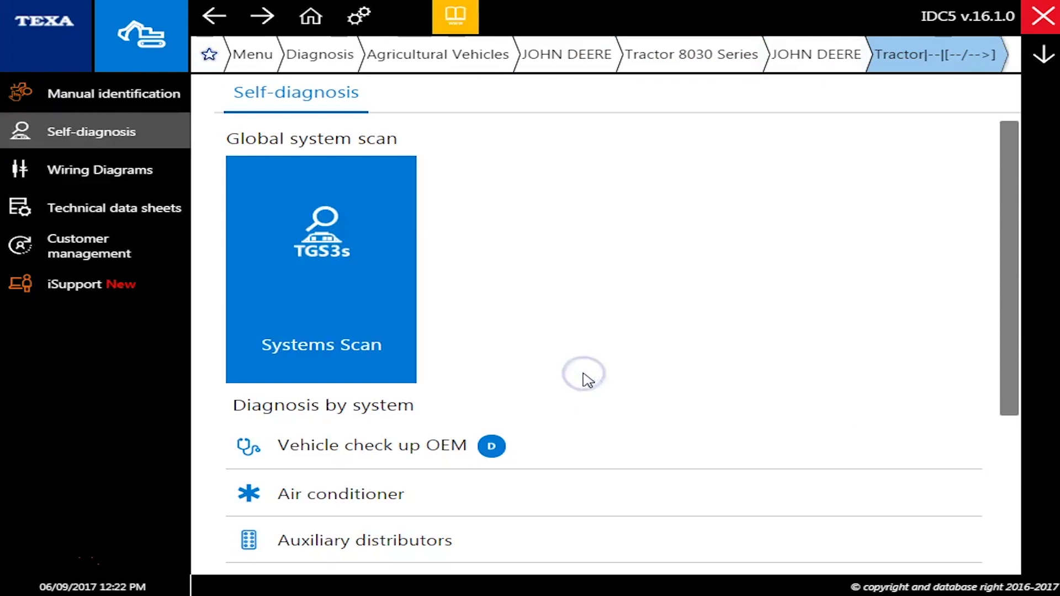
- Run the global Systems Scan with the ADAPTER OBD-DEUTSCH 9 3905786 cable, acknowledging the connection information and the key-to-RUN notice
{"action": "left_click", "coordinate": [387, 346]}
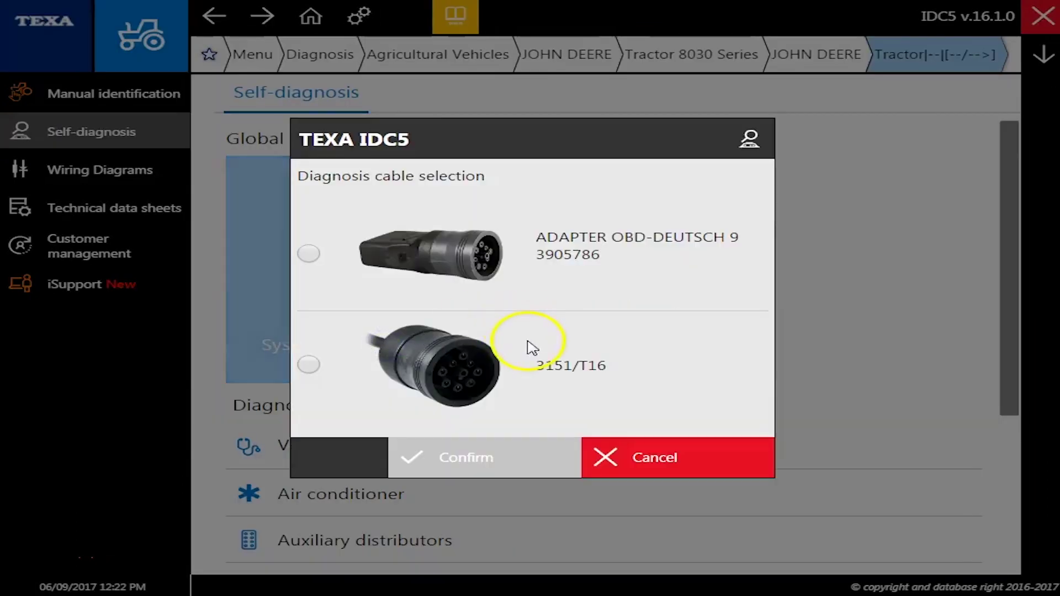
{"action": "left_click", "coordinate": [623, 245]}
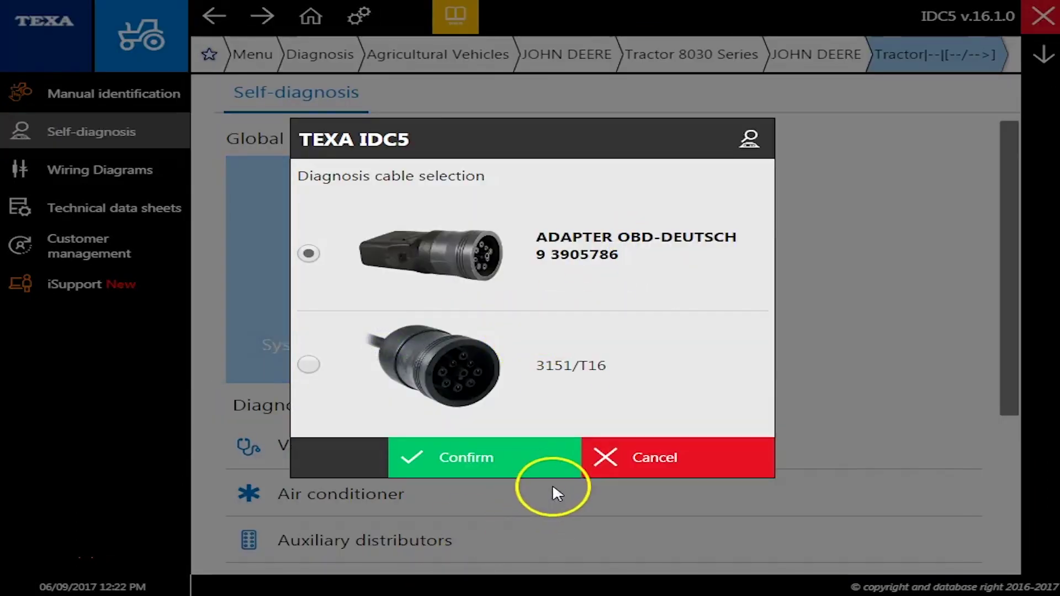
{"action": "left_click", "coordinate": [553, 460]}
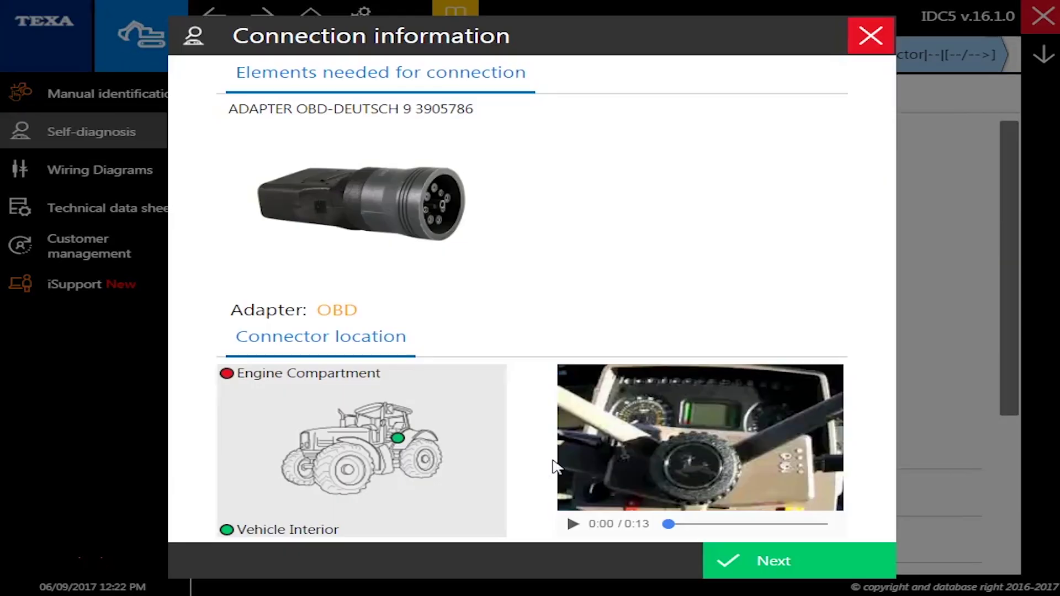
{"action": "left_click", "coordinate": [750, 559]}
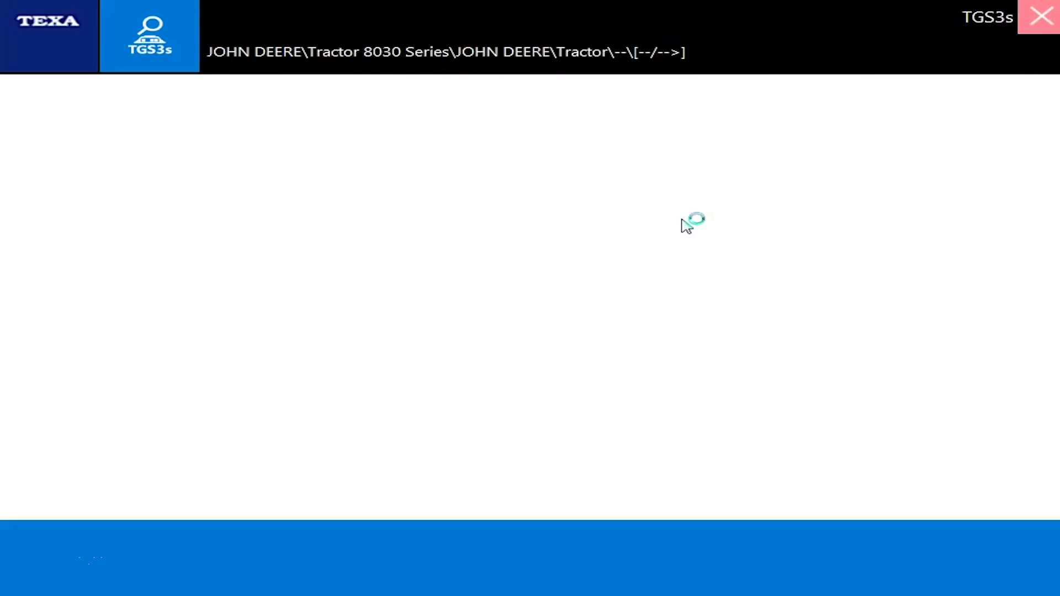
{"action": "left_click", "coordinate": [644, 224]}
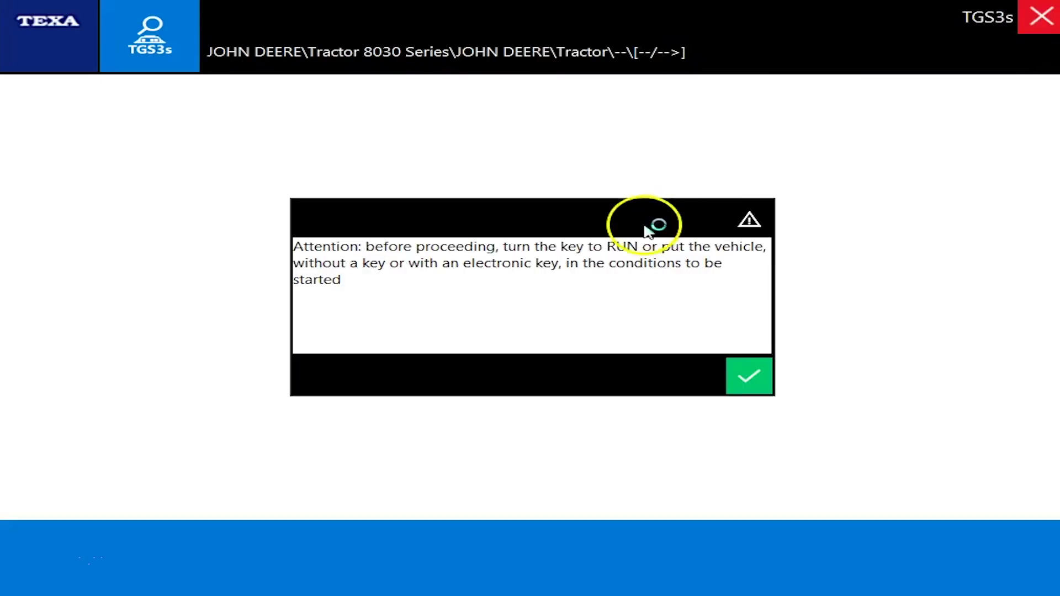
{"action": "left_click", "coordinate": [749, 376]}
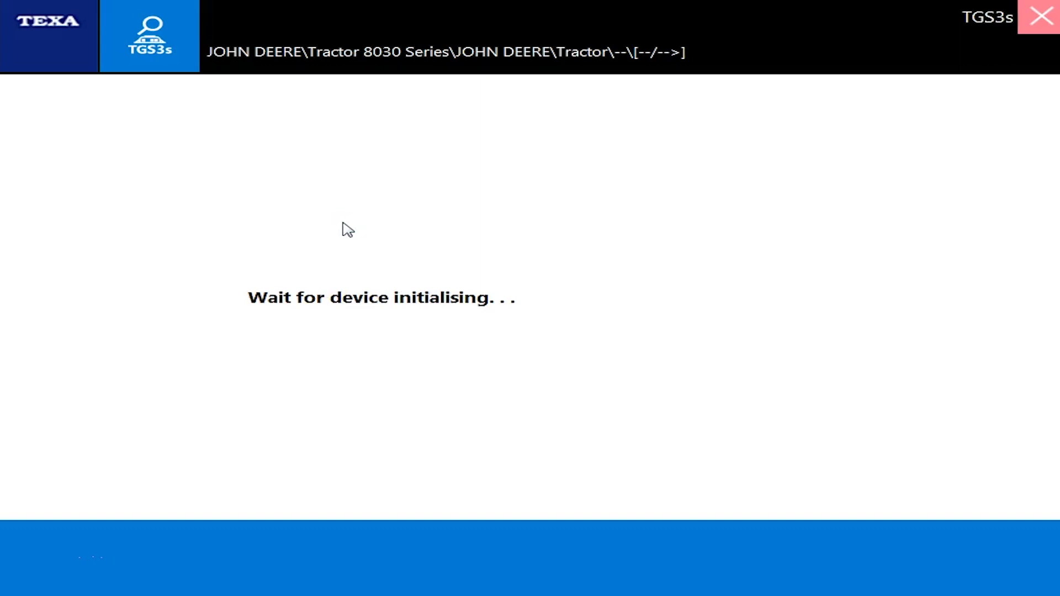
{"action": "left_click", "coordinate": [479, 287]}
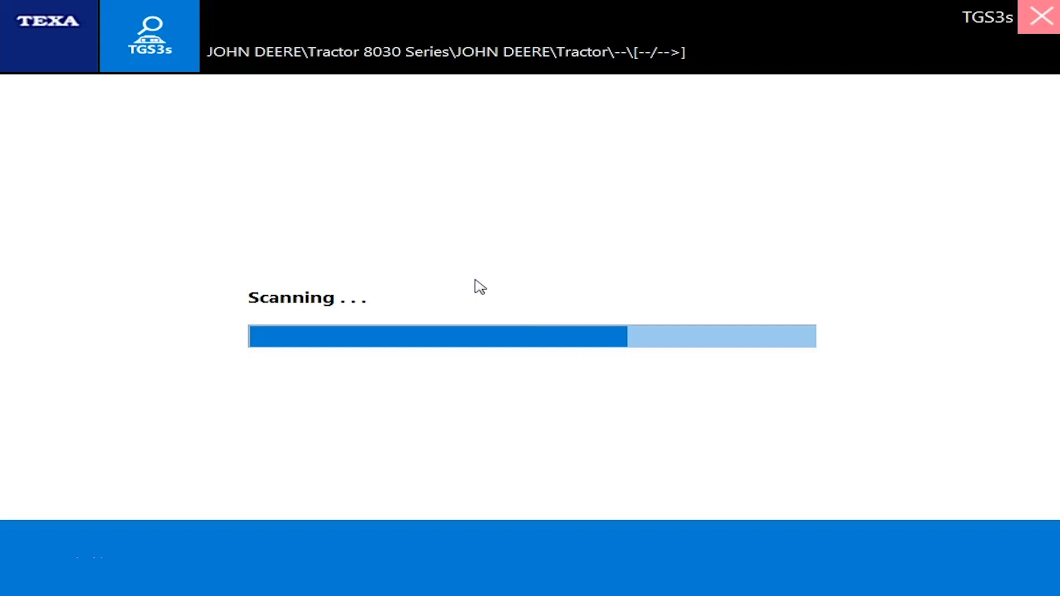
{"action": "left_click", "coordinate": [435, 226]}
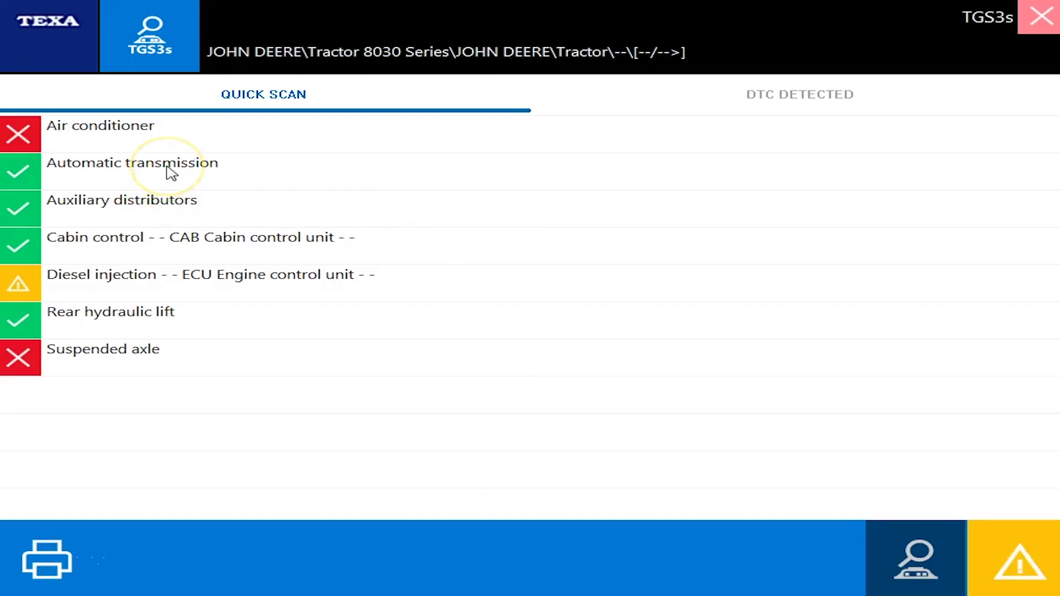
- Start self-diagnosis of the automatic transmission's PTI Control unit for AutoPowr/IVT transmission, confirming that the ignition is on
{"action": "left_click", "coordinate": [171, 172]}
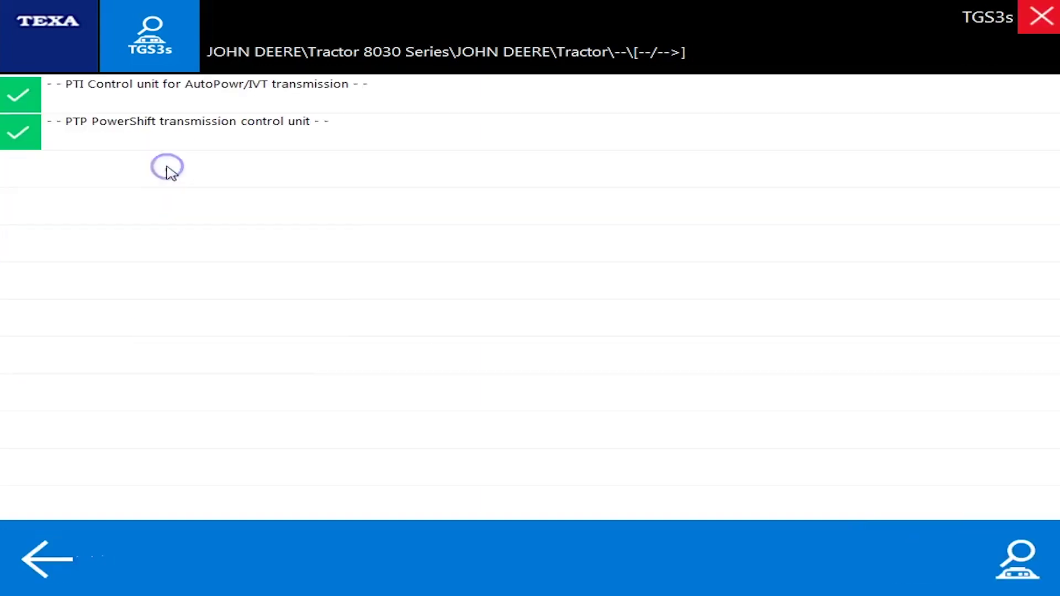
{"action": "left_click", "coordinate": [350, 87]}
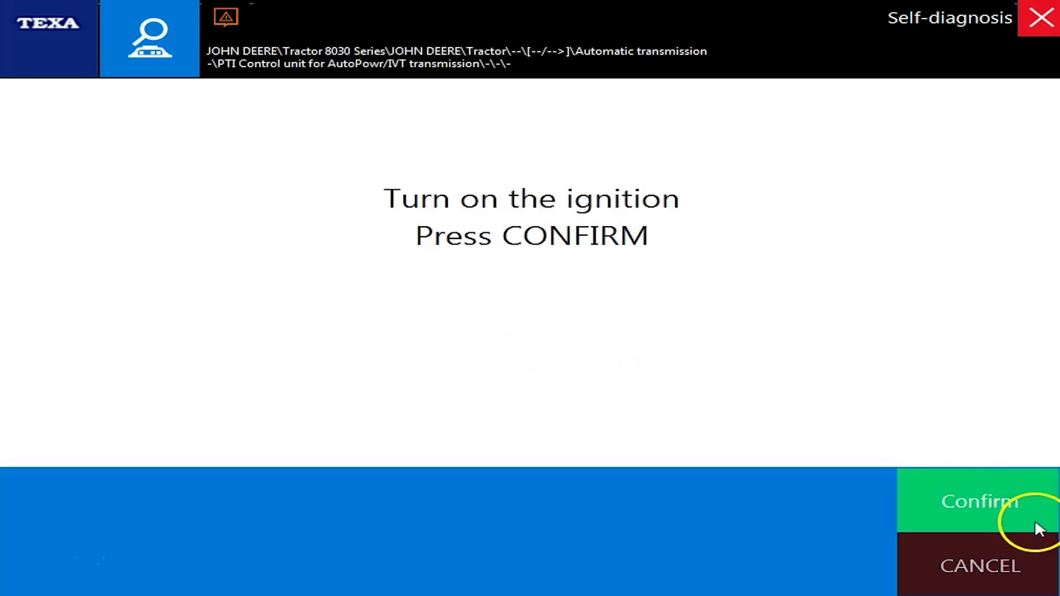
{"action": "left_click", "coordinate": [549, 300]}
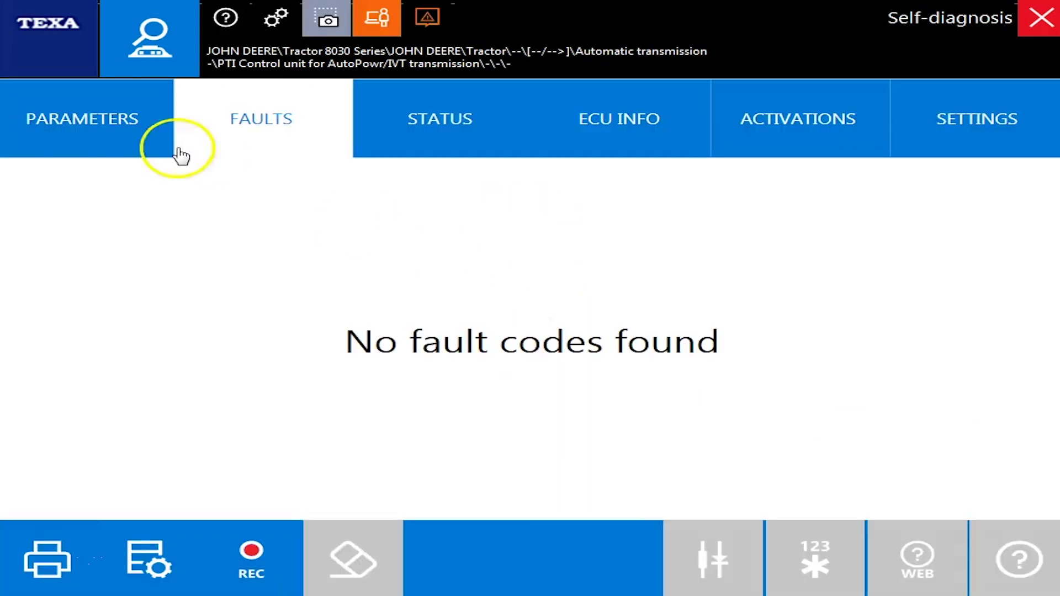
- Examine the live parameters and the status entries of the AutoPowr/IVT transmission control unit
{"action": "left_click", "coordinate": [141, 123]}
{"action": "left_click", "coordinate": [809, 260]}
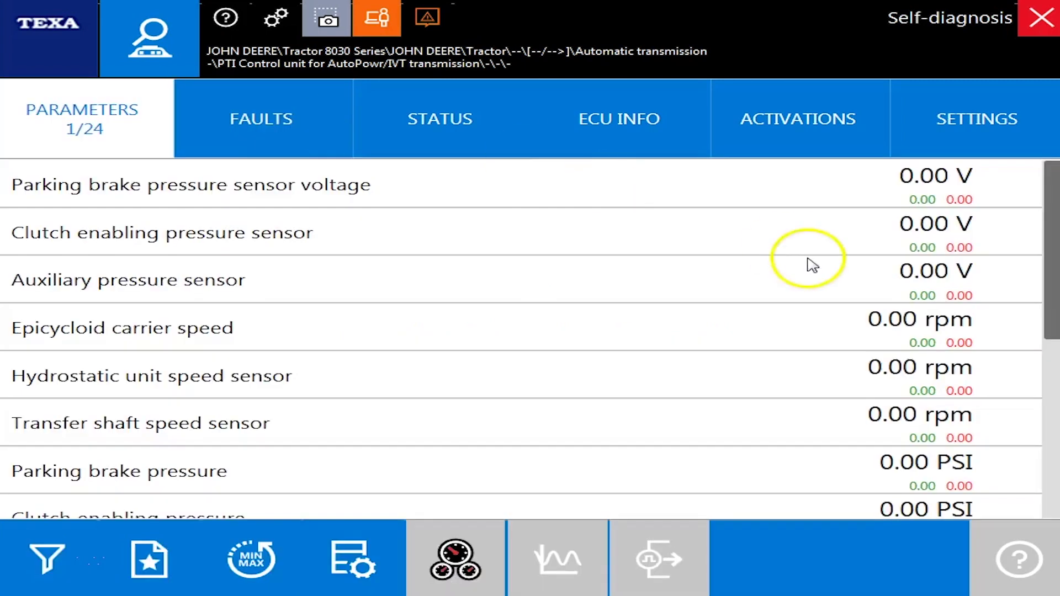
{"action": "left_click_drag", "start_coordinate": [1052, 203], "coordinate": [1053, 376]}
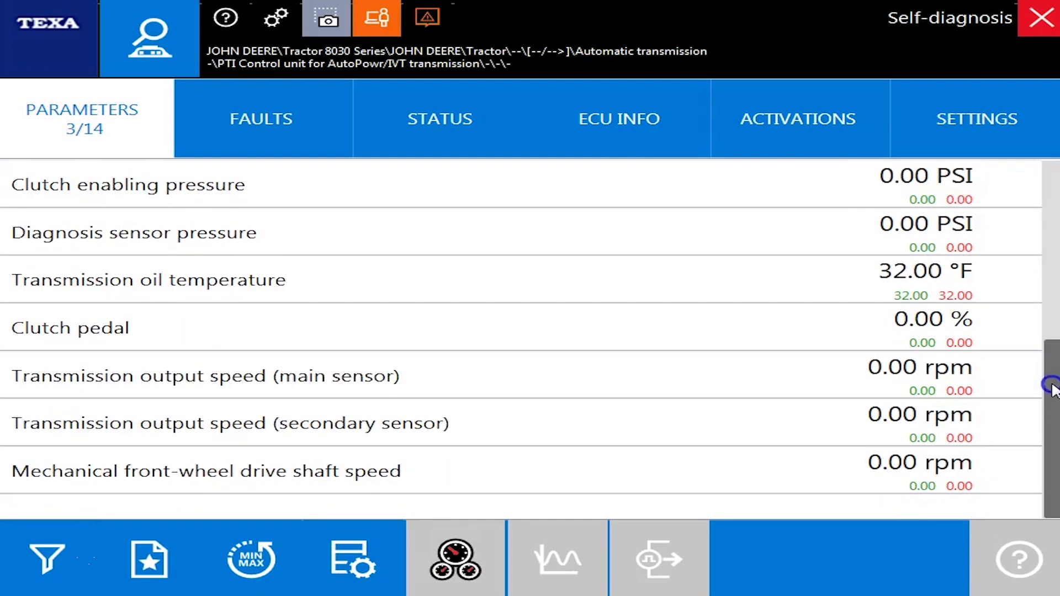
{"action": "left_click", "coordinate": [491, 123]}
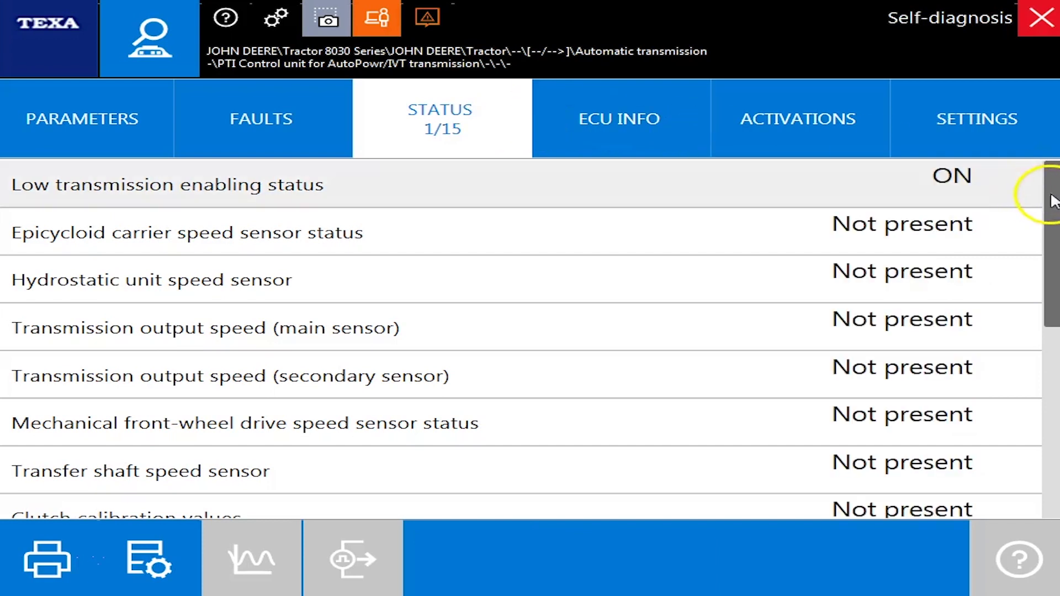
{"action": "left_click_drag", "start_coordinate": [1053, 201], "coordinate": [1052, 377]}
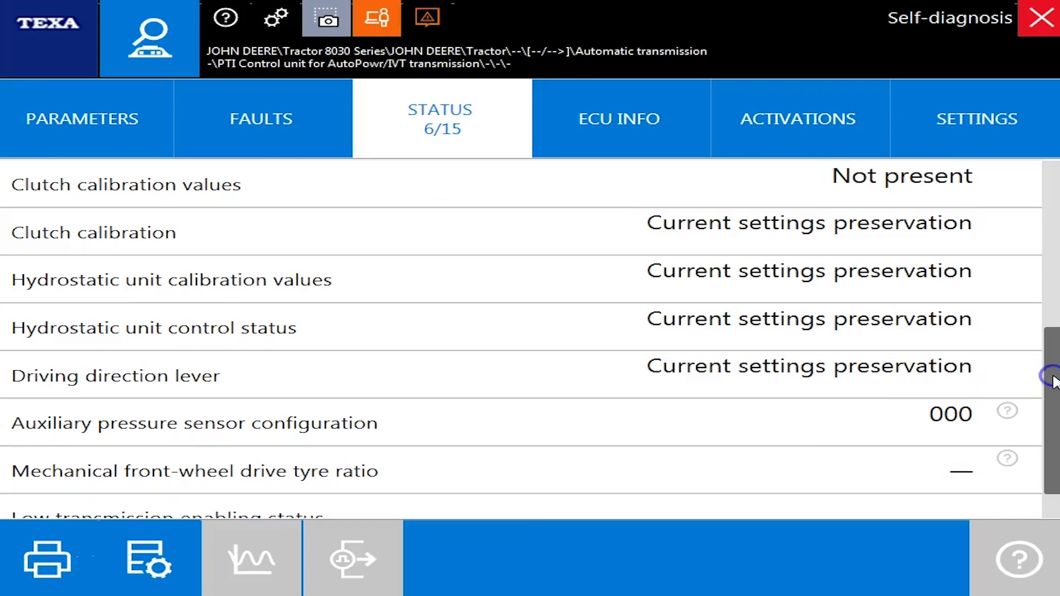
- Review the transmission control unit's ECU information along with its available activations and settings
{"action": "left_click", "coordinate": [619, 125]}
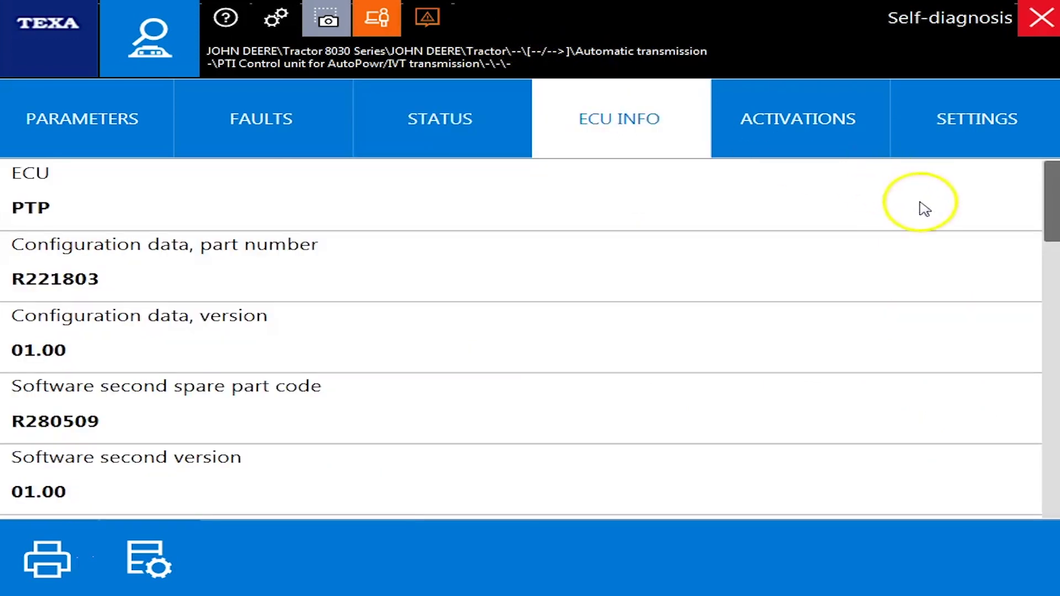
{"action": "left_click_drag", "start_coordinate": [1048, 198], "coordinate": [1056, 449]}
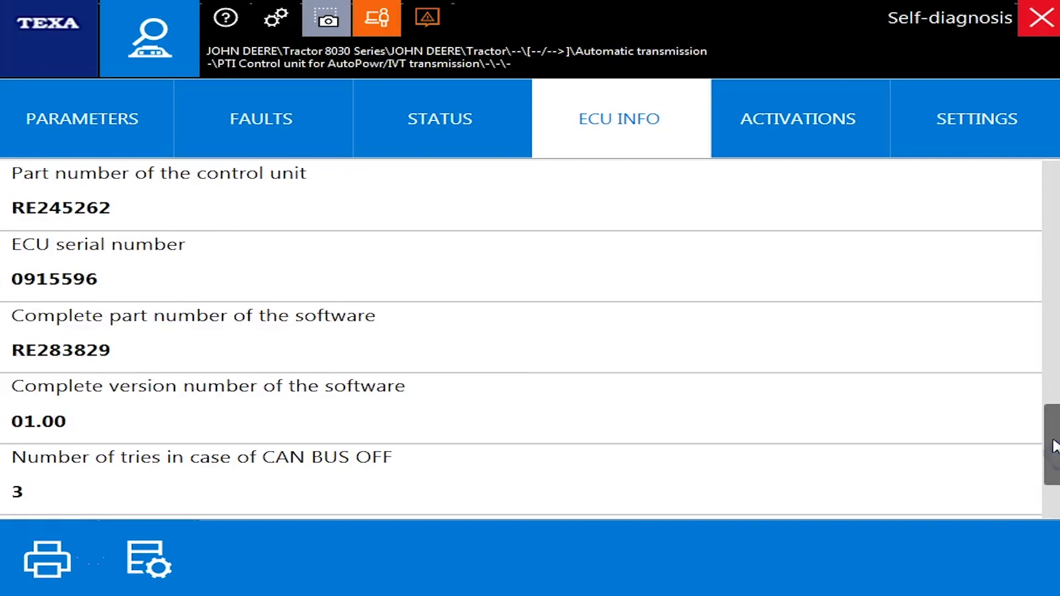
{"action": "left_click", "coordinate": [769, 110]}
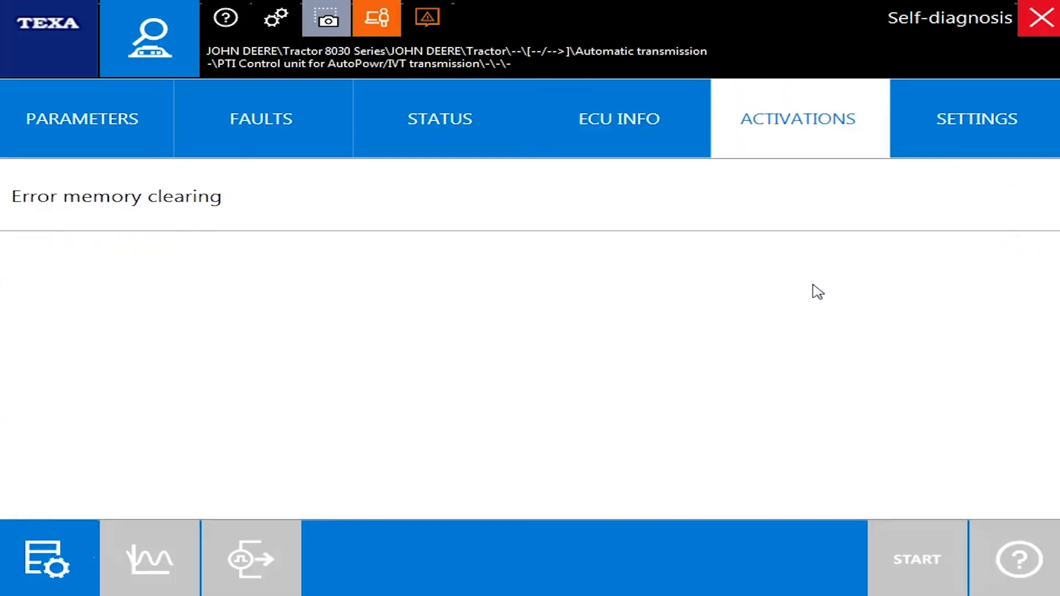
{"action": "left_click", "coordinate": [975, 137]}
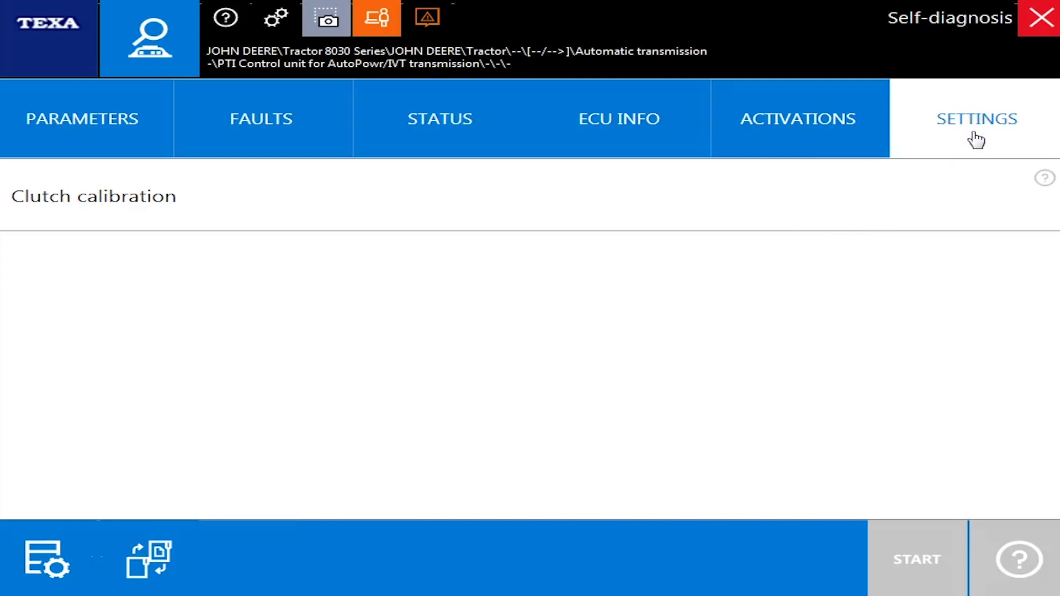
- End communication with the transmission control unit and return to the Quick Scan system list
{"action": "left_click", "coordinate": [1029, 13]}
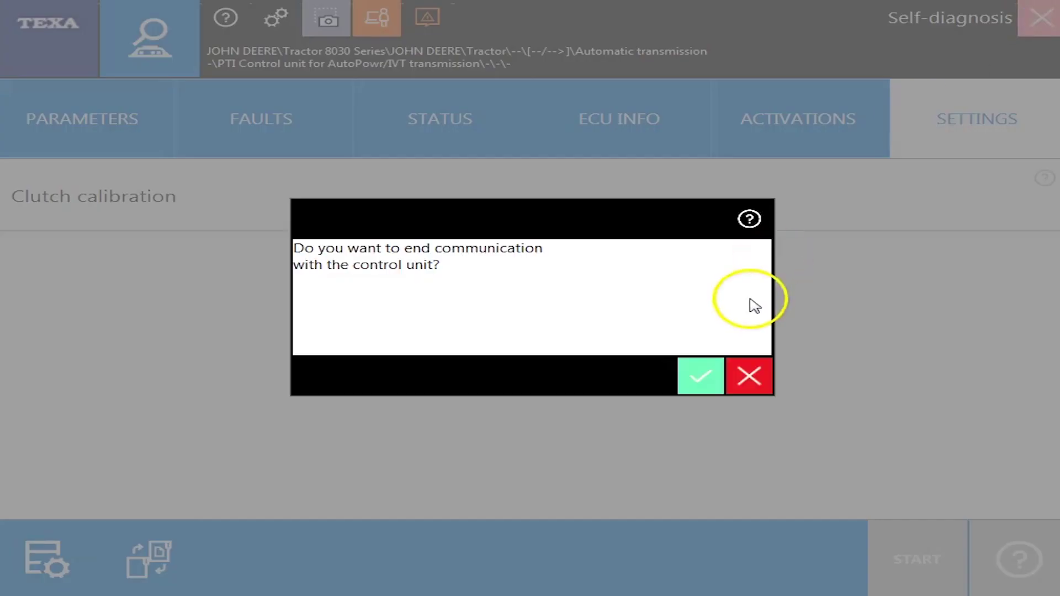
{"action": "left_click", "coordinate": [693, 382]}
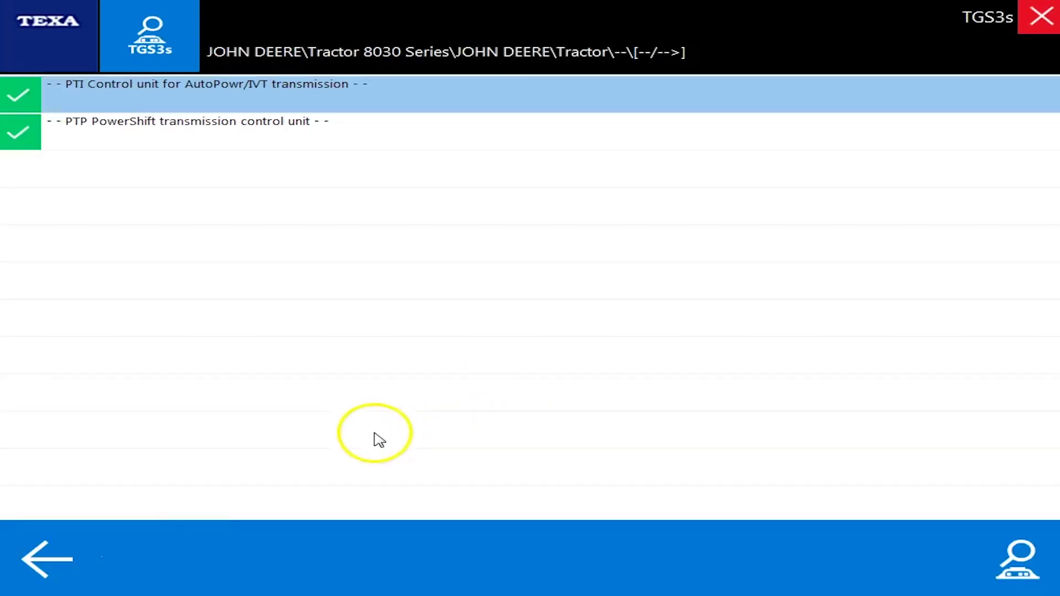
{"action": "left_click", "coordinate": [78, 535]}
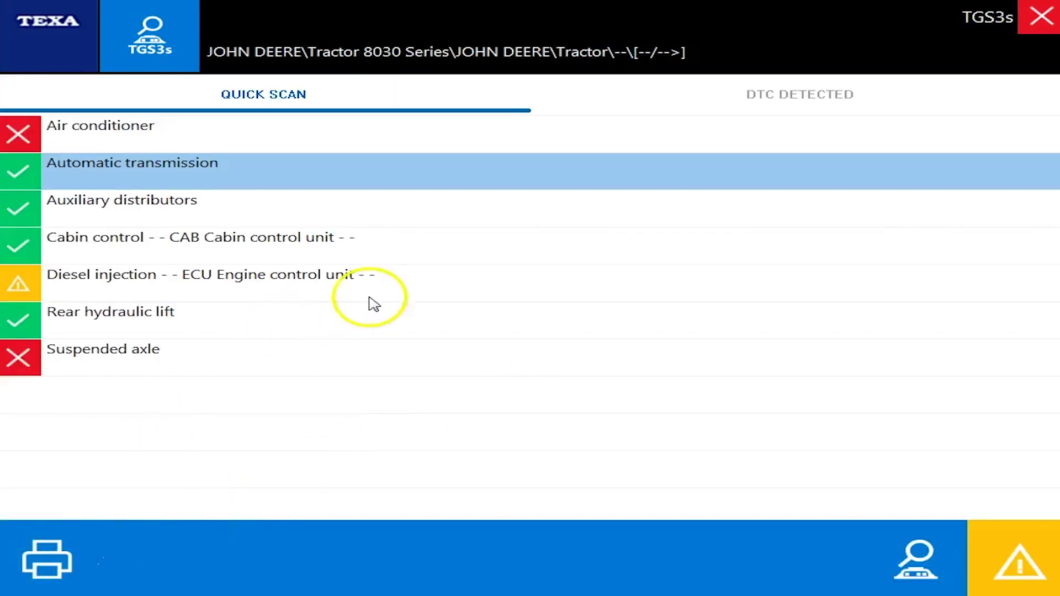
- Start self-diagnosis of the Auxiliary distributors' SCU control unit and examine its live parameters
{"action": "left_click", "coordinate": [475, 207]}
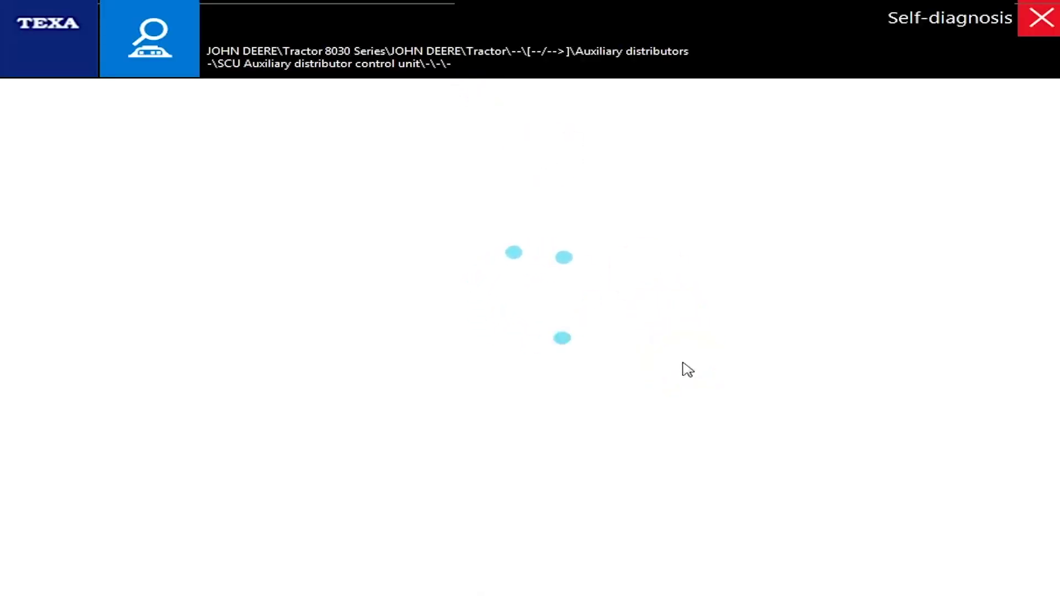
{"action": "left_click", "coordinate": [670, 411]}
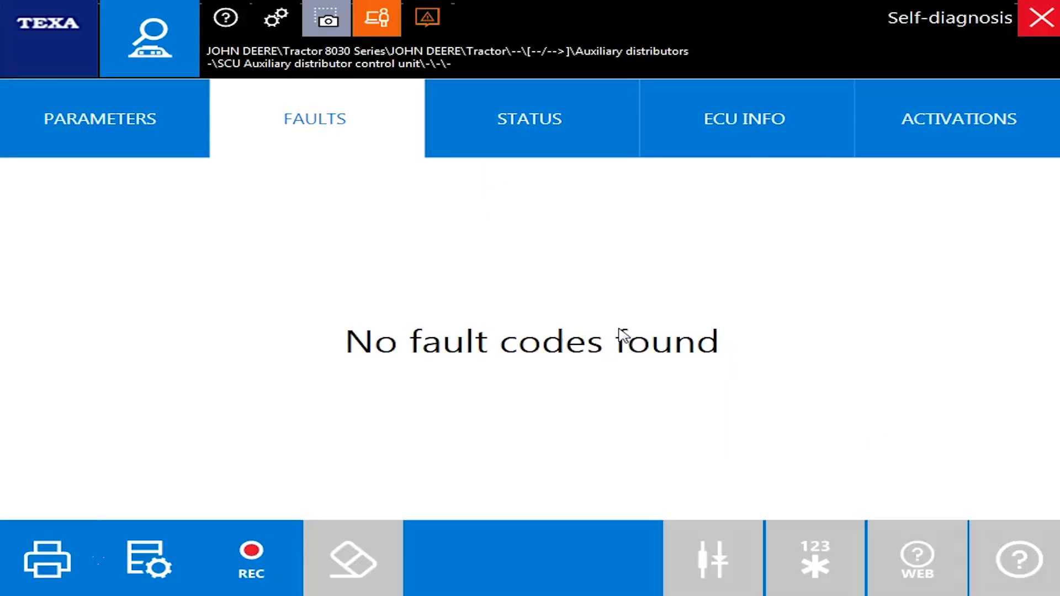
{"action": "left_click", "coordinate": [154, 129]}
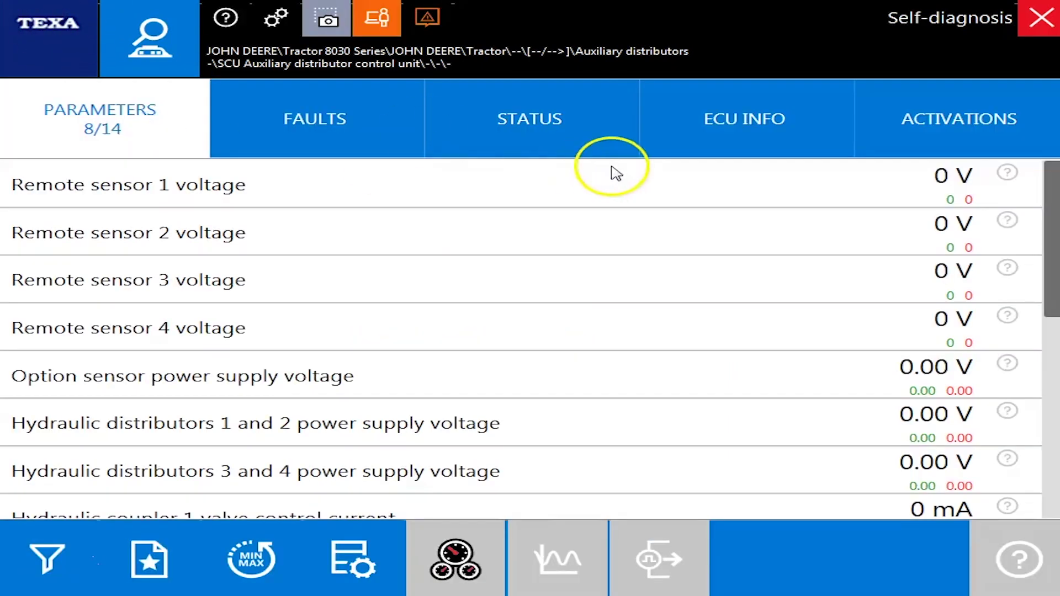
{"action": "left_click", "coordinate": [1054, 348]}
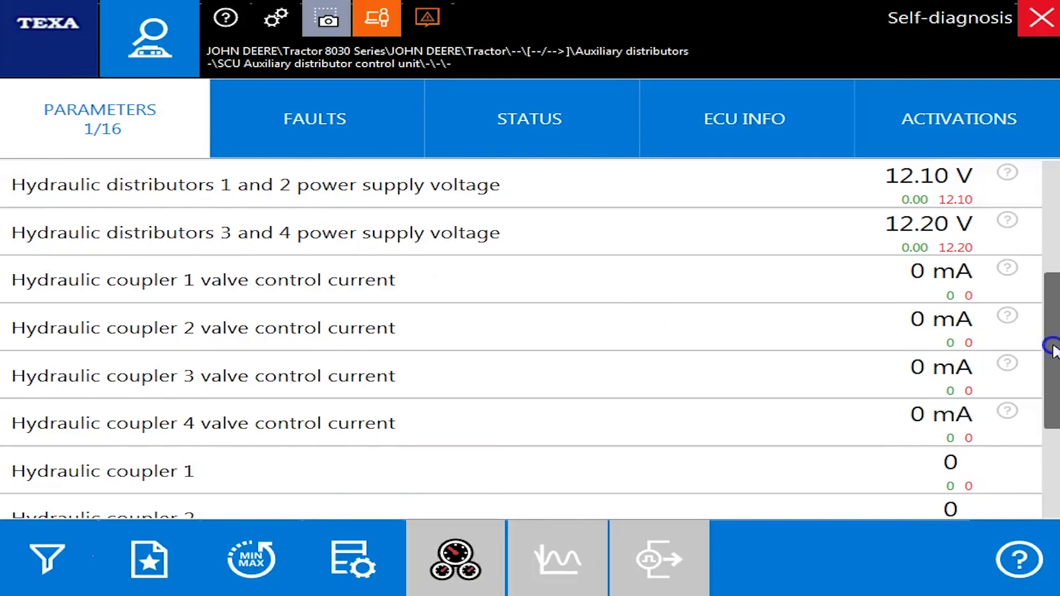
{"action": "left_click_drag", "start_coordinate": [1053, 348], "coordinate": [1054, 413]}
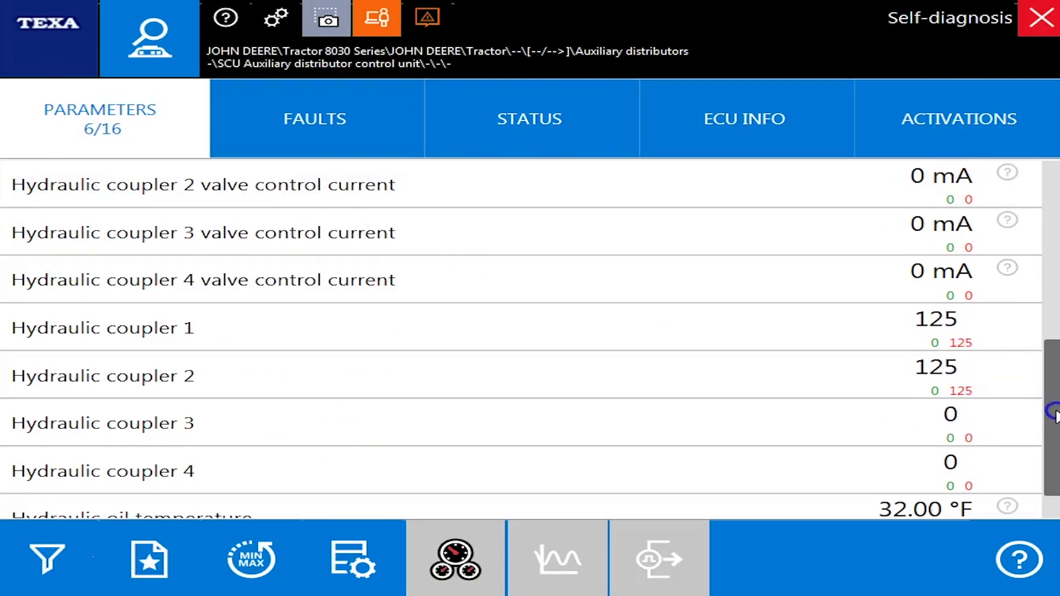
- Check the SCU auxiliary distributor control unit for fault codes and review its status entries
{"action": "left_click", "coordinate": [406, 136]}
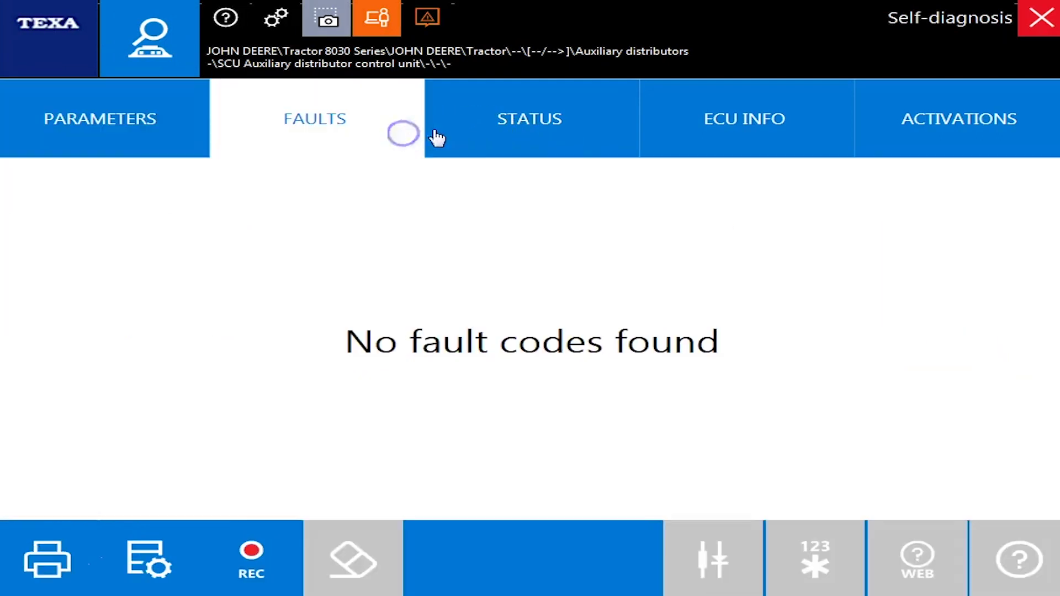
{"action": "left_click", "coordinate": [512, 137]}
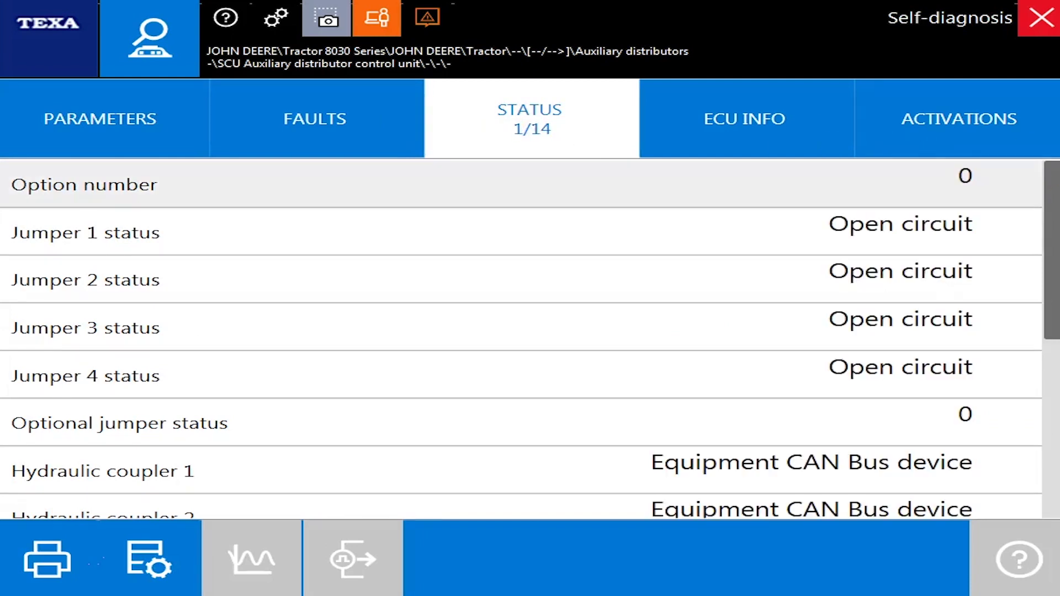
{"action": "left_click_drag", "start_coordinate": [1055, 201], "coordinate": [1055, 417]}
- Review the SCU control unit's ECU information and its available activations
{"action": "left_click", "coordinate": [702, 124]}
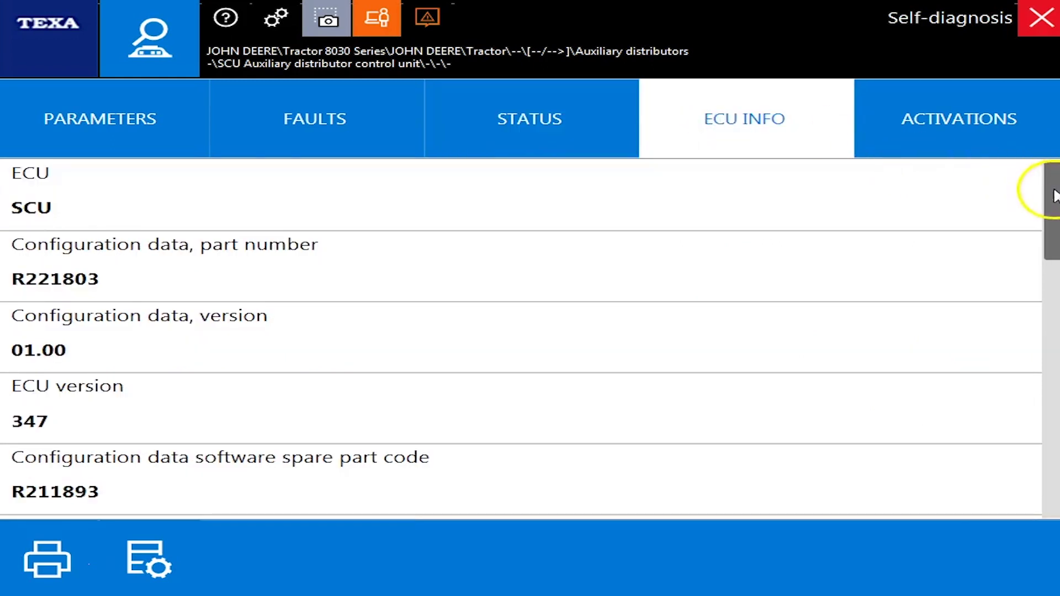
{"action": "left_click_drag", "start_coordinate": [1044, 190], "coordinate": [1038, 476]}
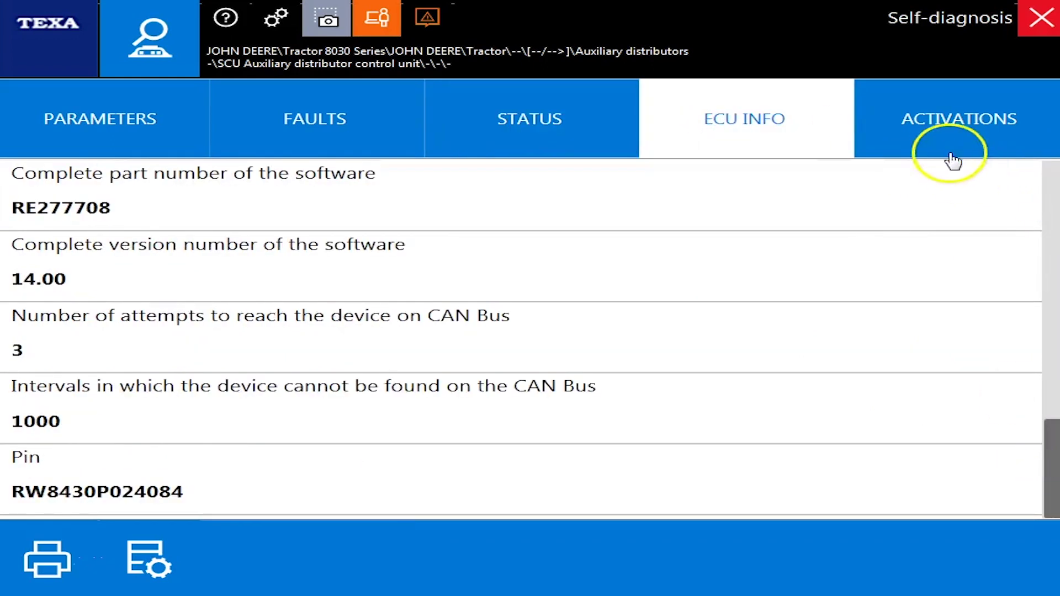
{"action": "left_click", "coordinate": [950, 148]}
{"action": "left_click", "coordinate": [807, 214]}
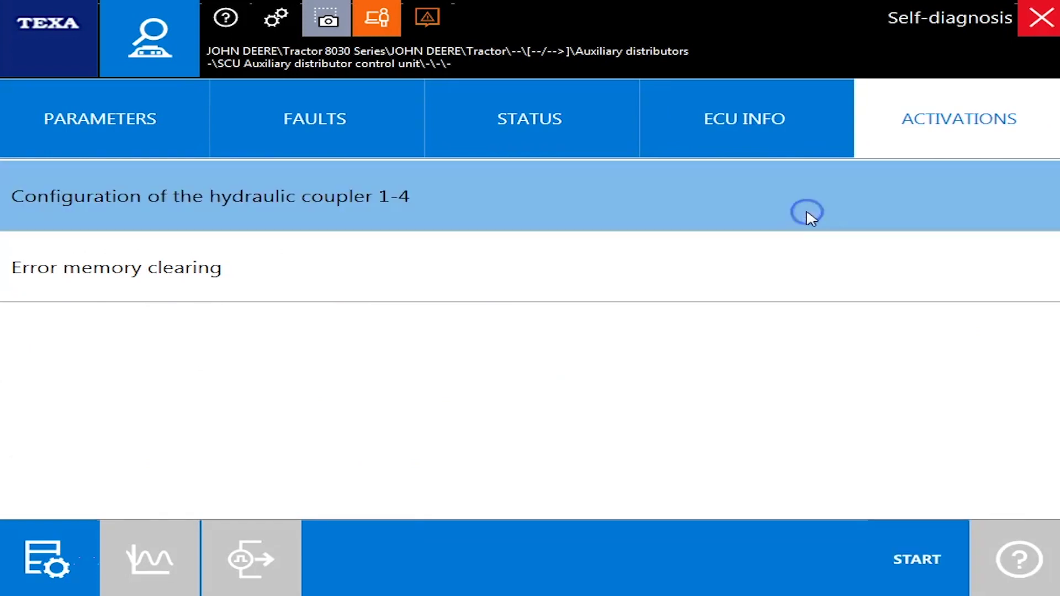
- End communication with the SCU control unit and return to the Quick Scan system list
{"action": "left_click", "coordinate": [1035, 16]}
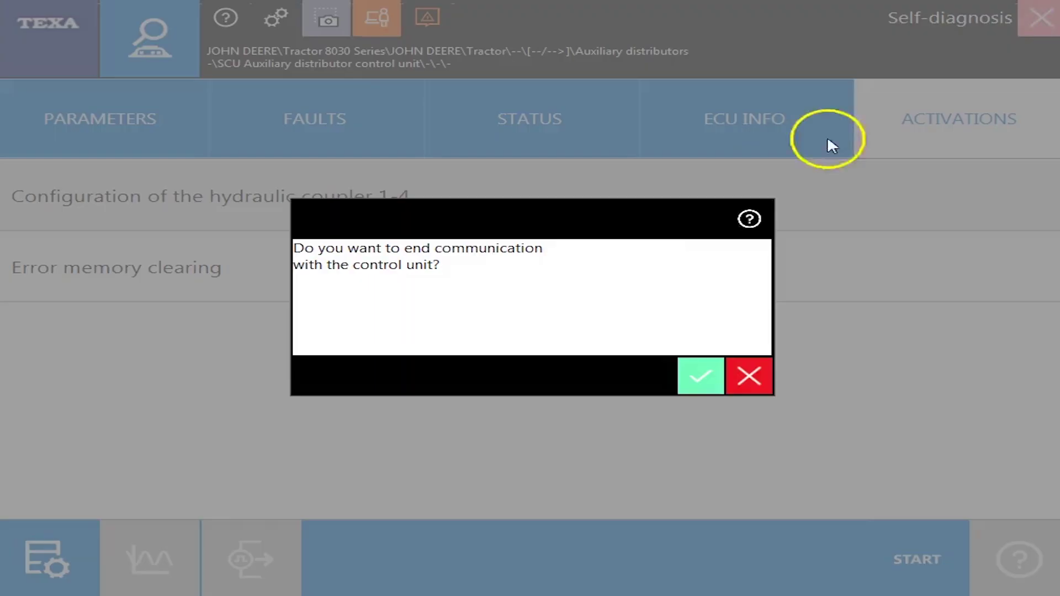
{"action": "left_click", "coordinate": [699, 379]}
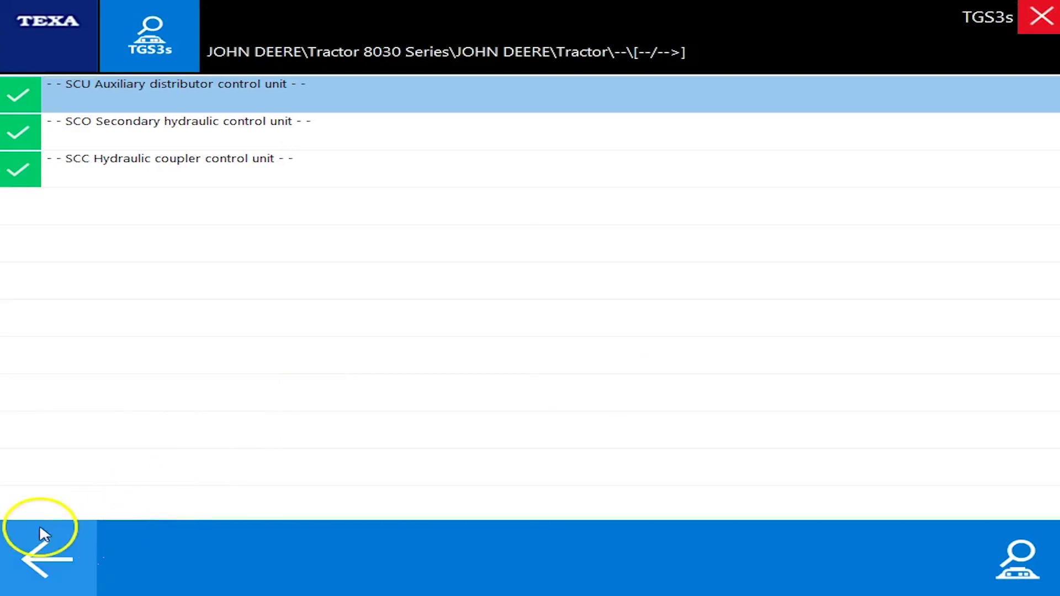
{"action": "left_click", "coordinate": [44, 535]}
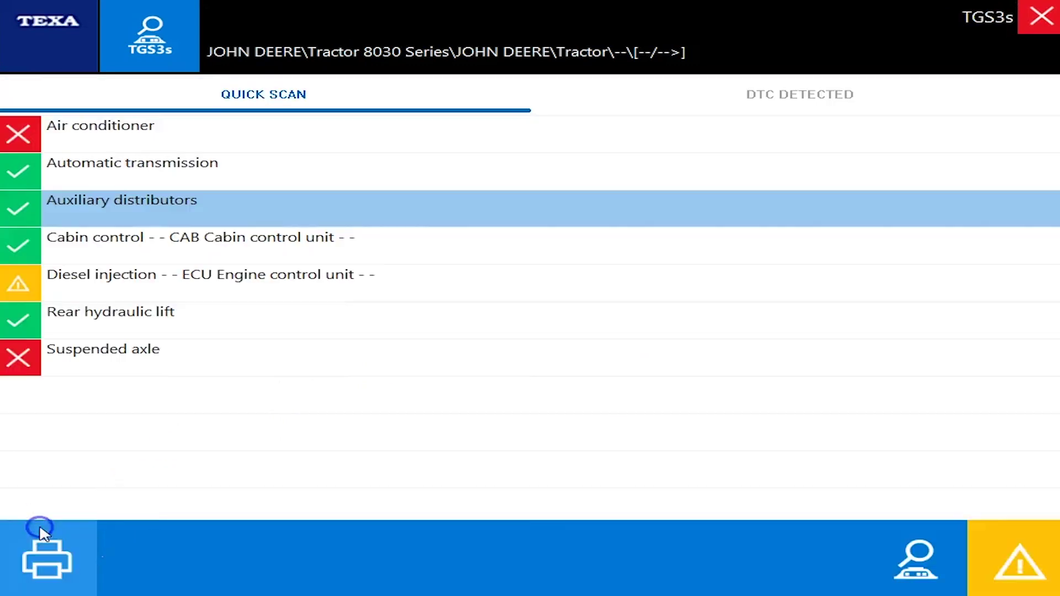
- Start self-diagnosis of the CAB Cabin control unit and examine its live parameters
{"action": "left_click", "coordinate": [380, 245]}
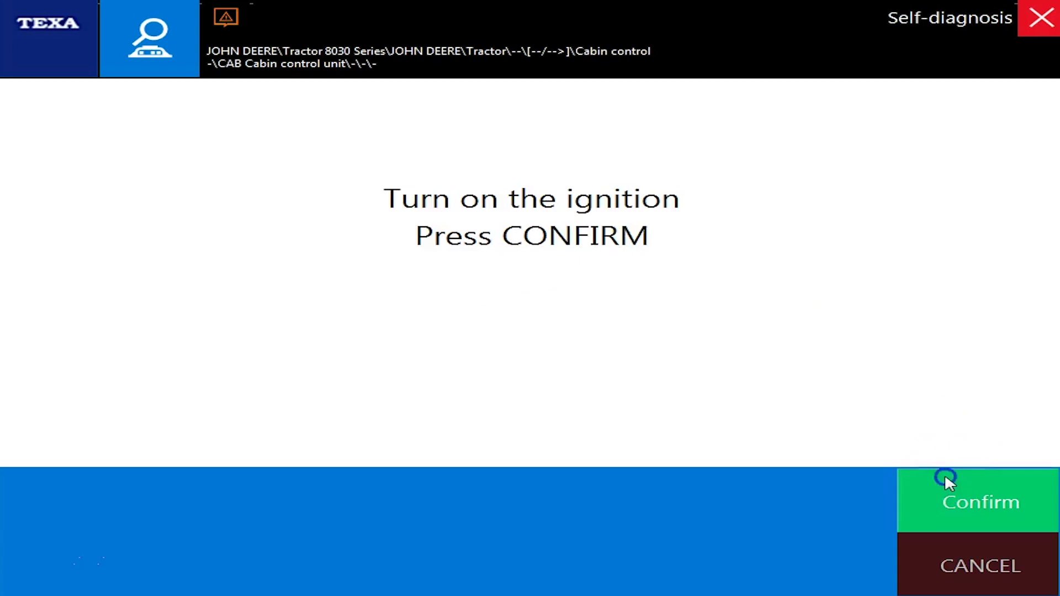
{"action": "left_click", "coordinate": [946, 477]}
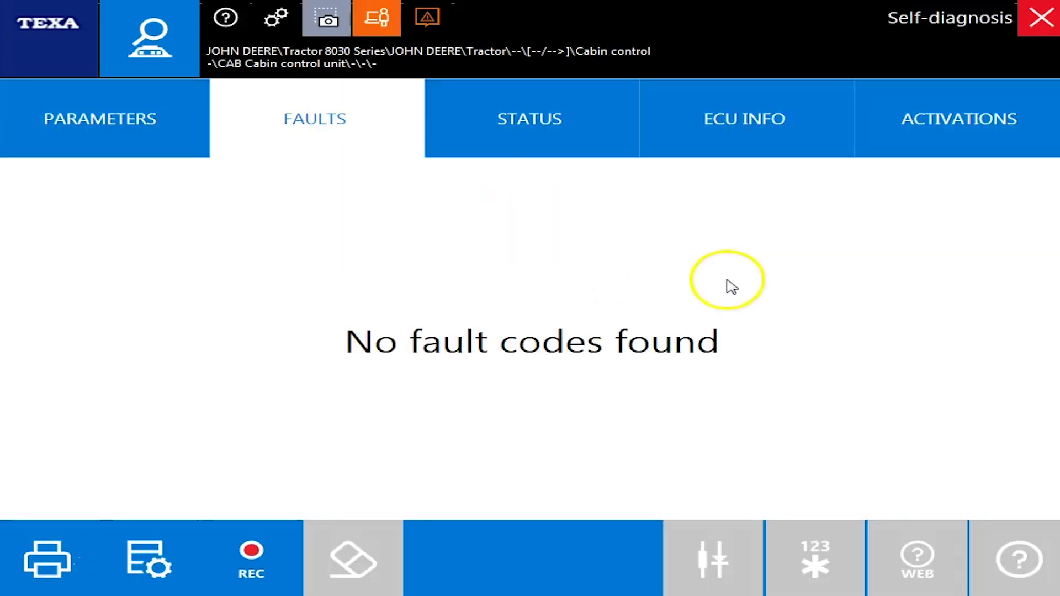
{"action": "left_click", "coordinate": [160, 124]}
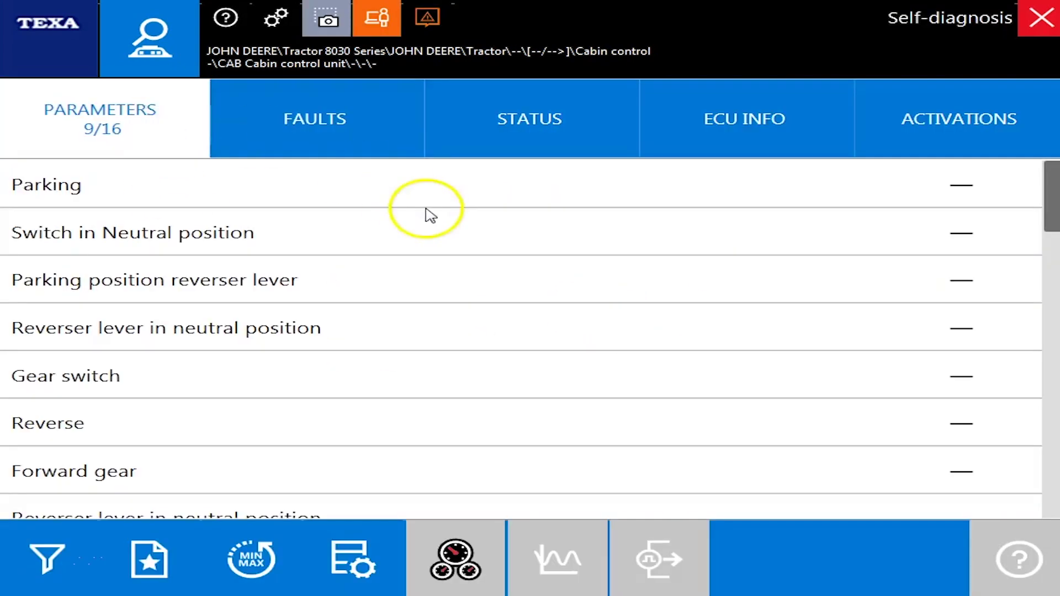
{"action": "left_click_drag", "start_coordinate": [1053, 201], "coordinate": [1034, 509]}
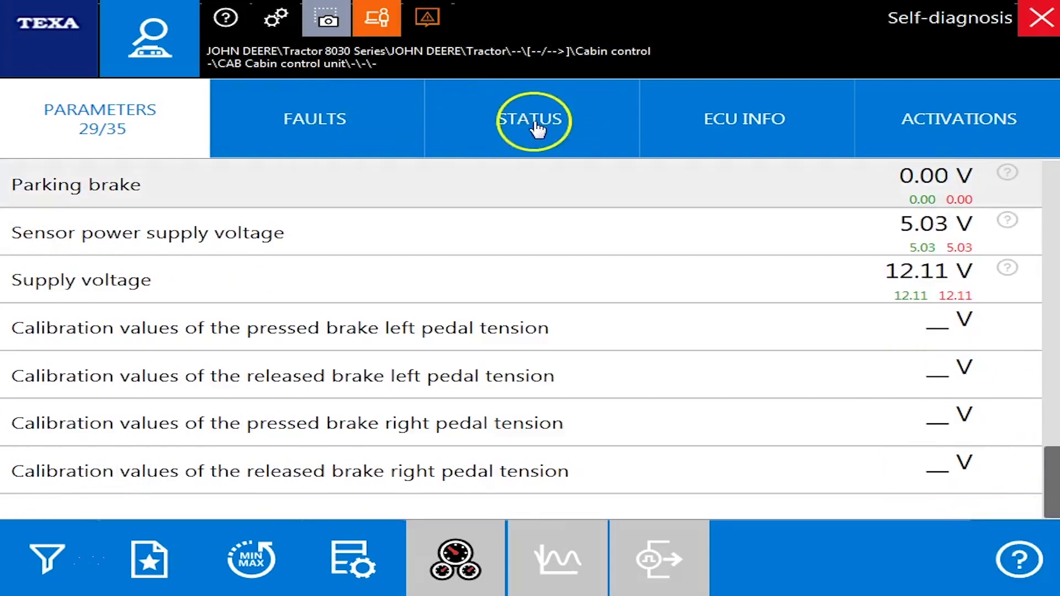
- Review the cabin control unit's status entries and its ECU information
{"action": "left_click", "coordinate": [533, 125]}
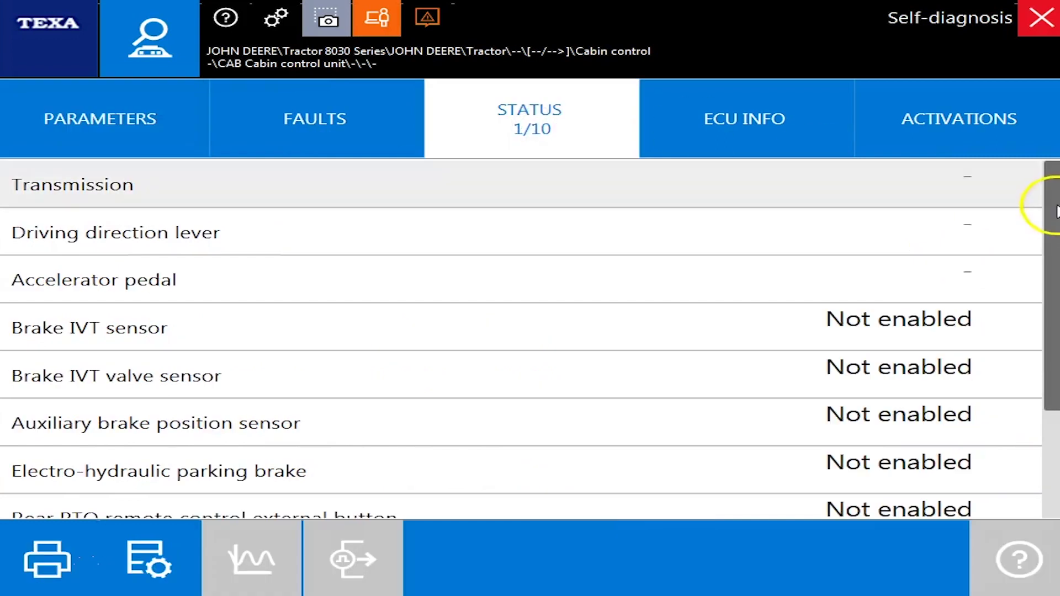
{"action": "left_click_drag", "start_coordinate": [1042, 263], "coordinate": [1041, 225]}
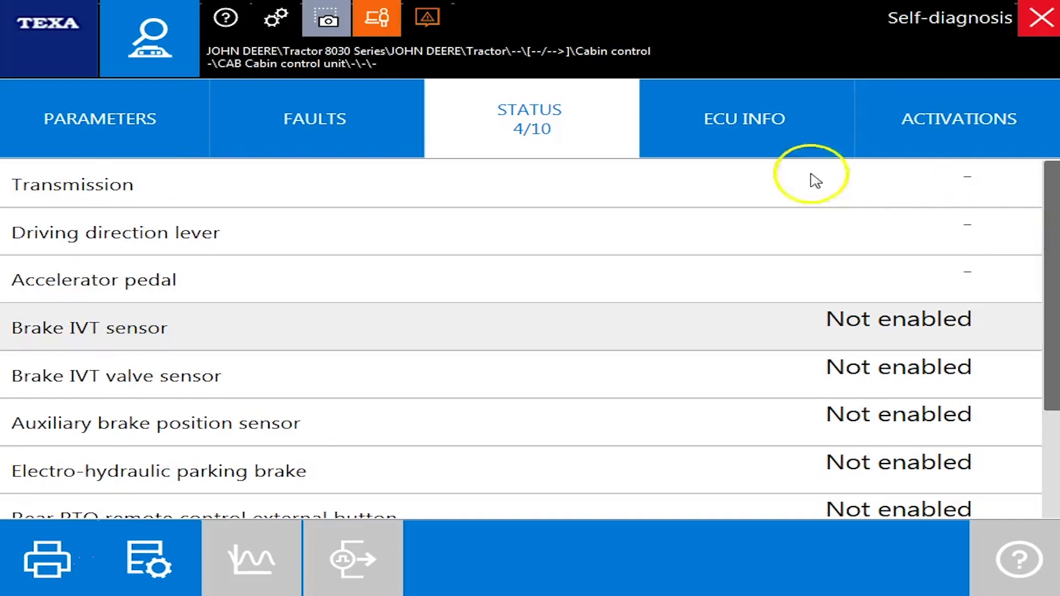
{"action": "left_click", "coordinate": [767, 142]}
{"action": "left_click", "coordinate": [1050, 196]}
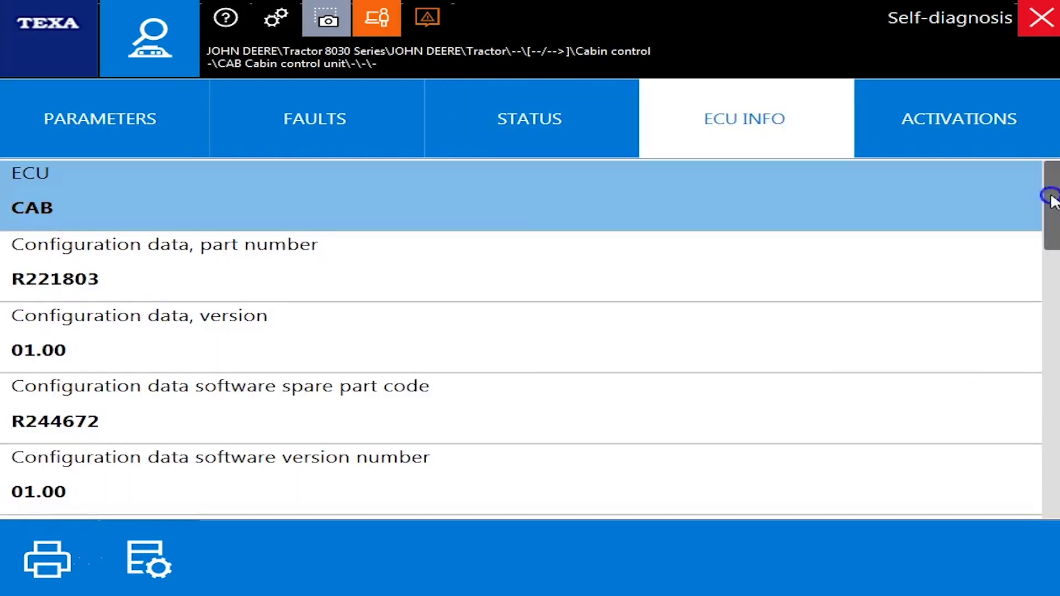
{"action": "left_click_drag", "start_coordinate": [1056, 320], "coordinate": [1054, 470]}
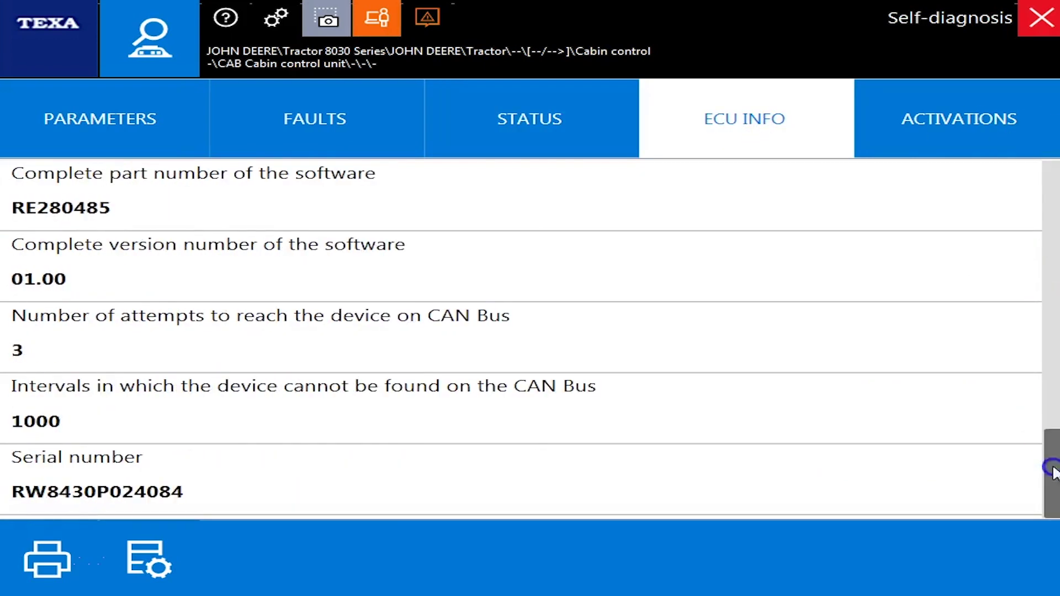
- Check the cabin control unit's available activations and end communication with it
{"action": "left_click", "coordinate": [971, 113]}
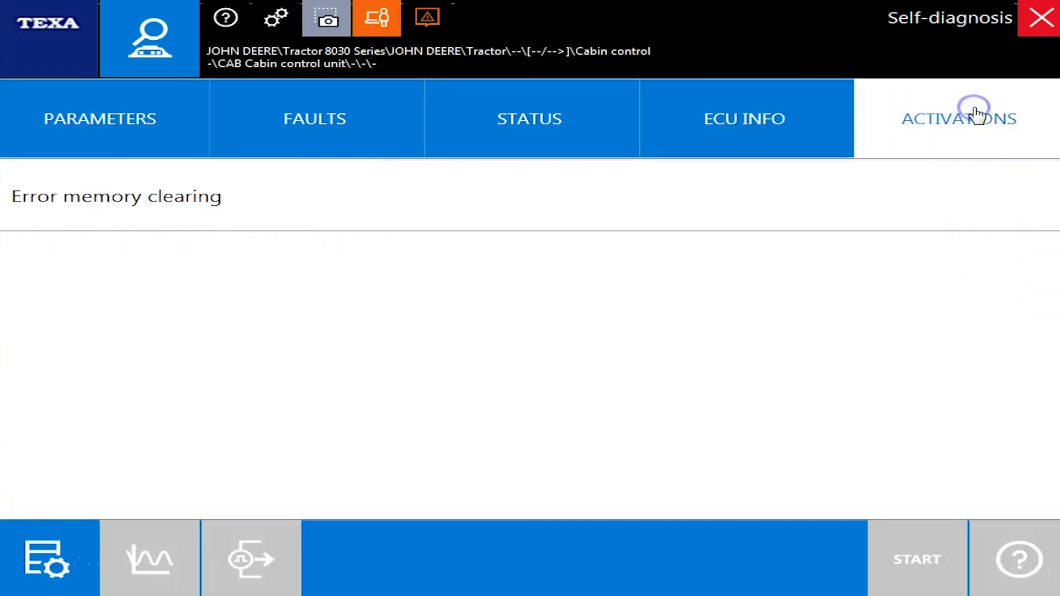
{"action": "left_click", "coordinate": [1015, 53]}
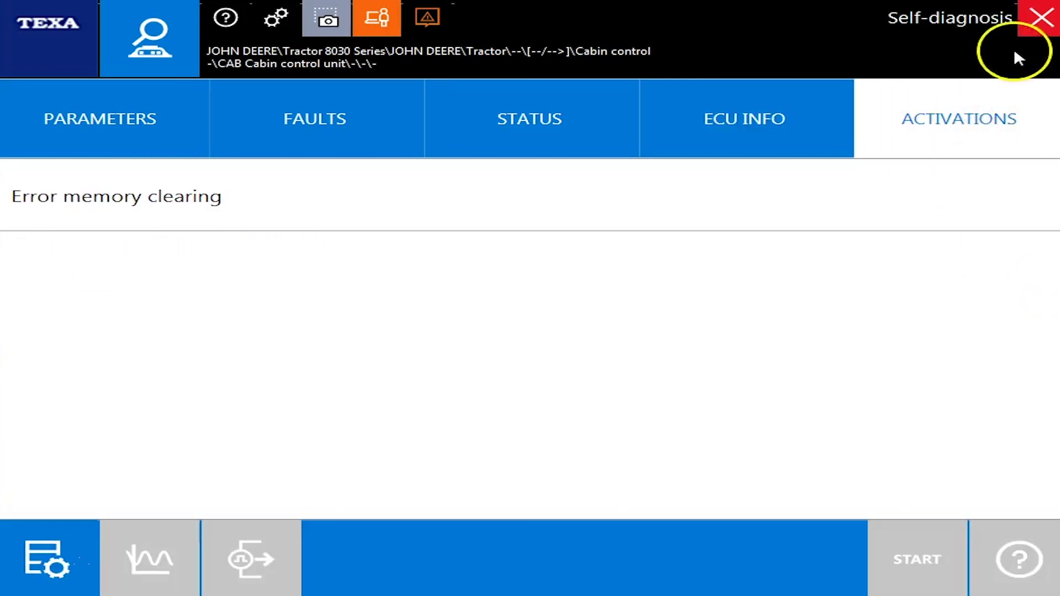
{"action": "left_click", "coordinate": [1029, 22]}
{"action": "left_click", "coordinate": [700, 378]}
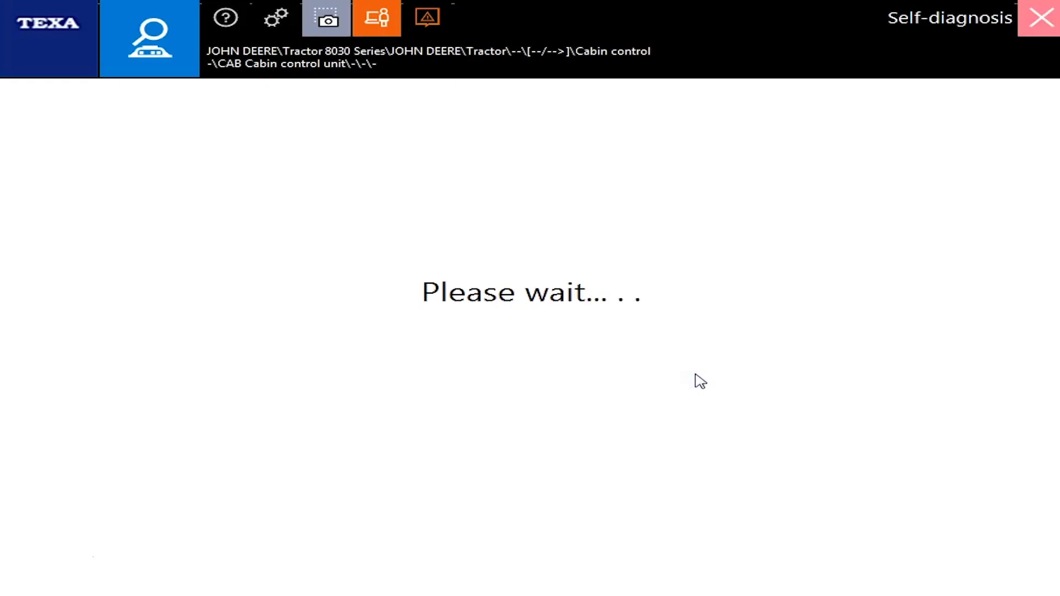
{"action": "left_click", "coordinate": [496, 357]}
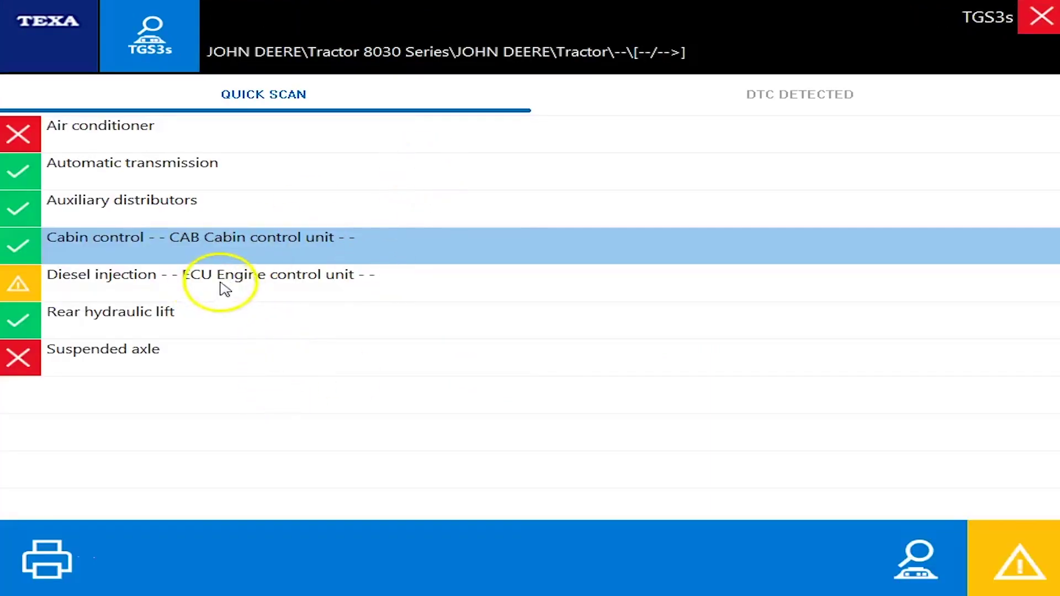
- Start self-diagnosis of the Diesel injection engine control unit and examine its live parameters, graphing Turbine actuator (target)
{"action": "left_click", "coordinate": [223, 288]}
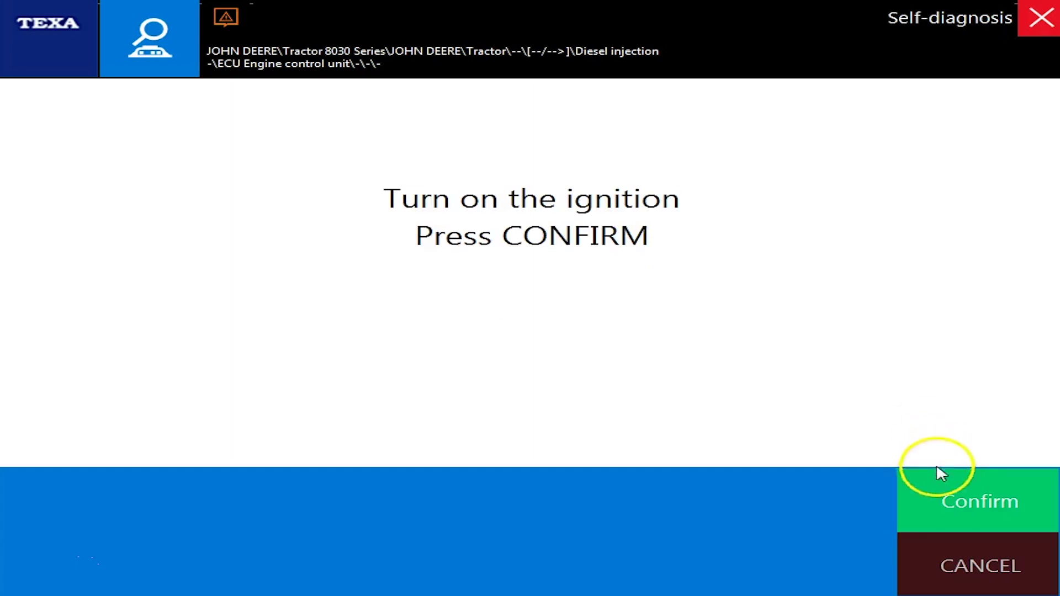
{"action": "left_click", "coordinate": [927, 479]}
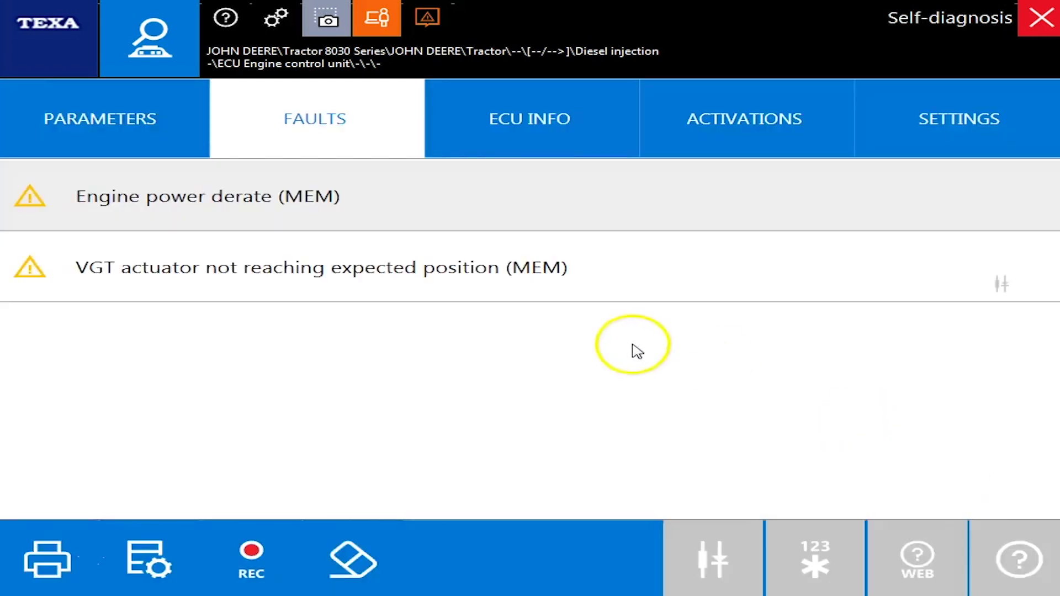
{"action": "left_click", "coordinate": [95, 105]}
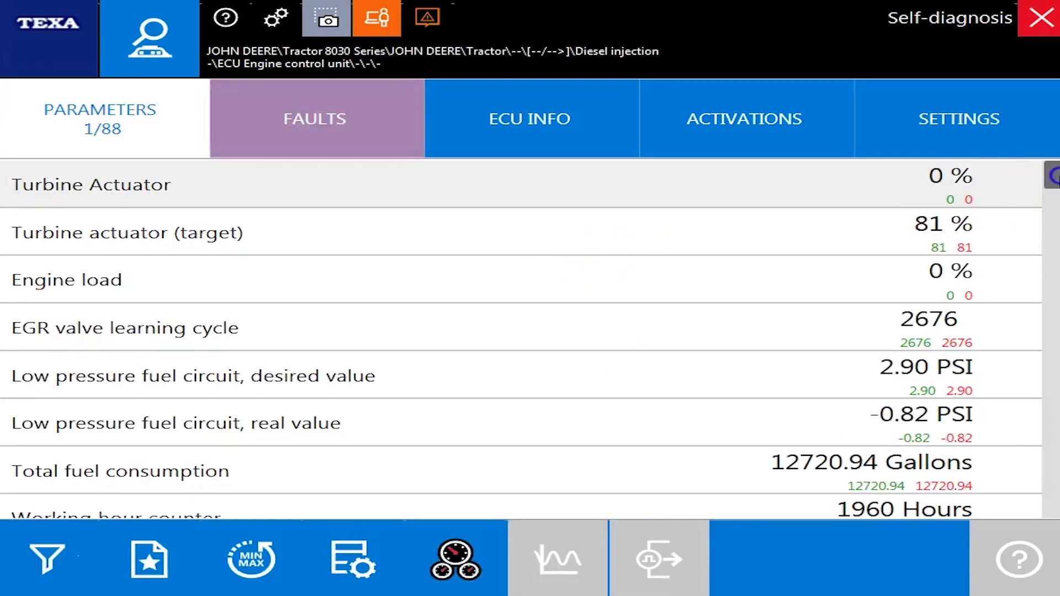
{"action": "left_click", "coordinate": [687, 244]}
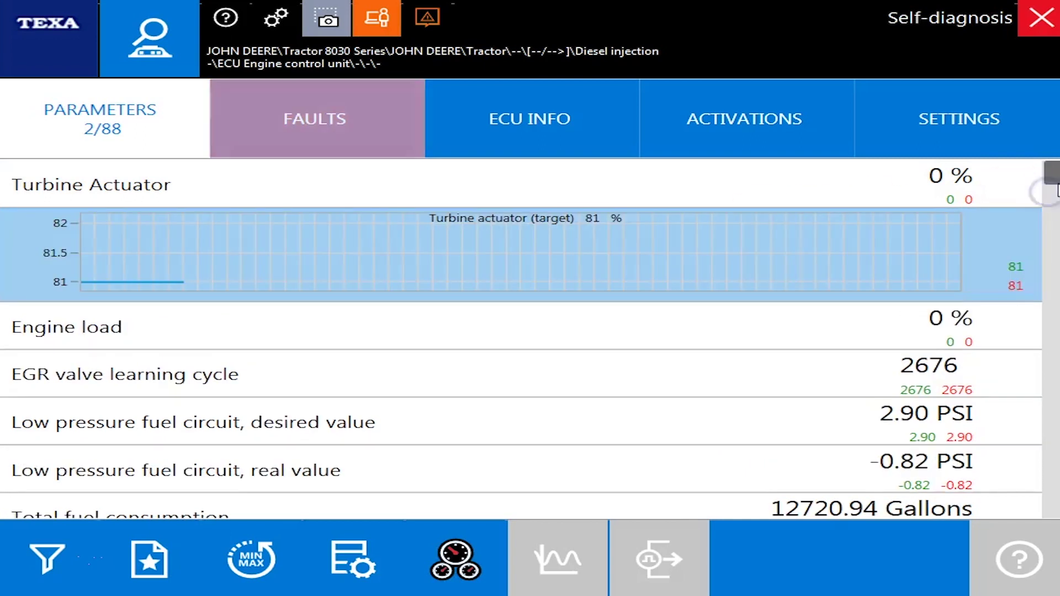
{"action": "left_click_drag", "start_coordinate": [1053, 175], "coordinate": [1052, 500]}
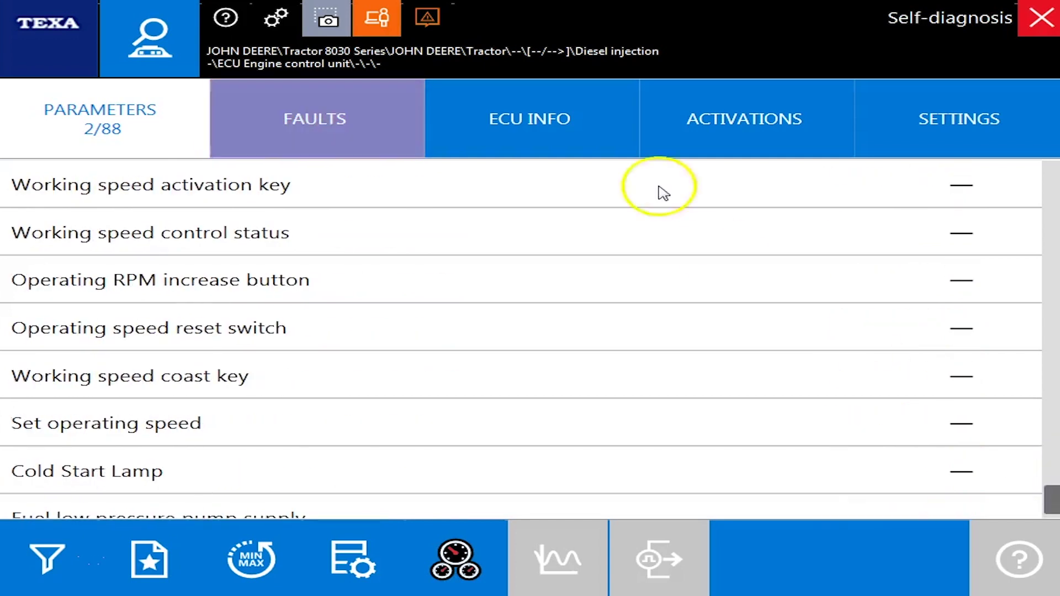
- Review the engine control unit's ECU information and its full list of available activations
{"action": "left_click", "coordinate": [557, 135]}
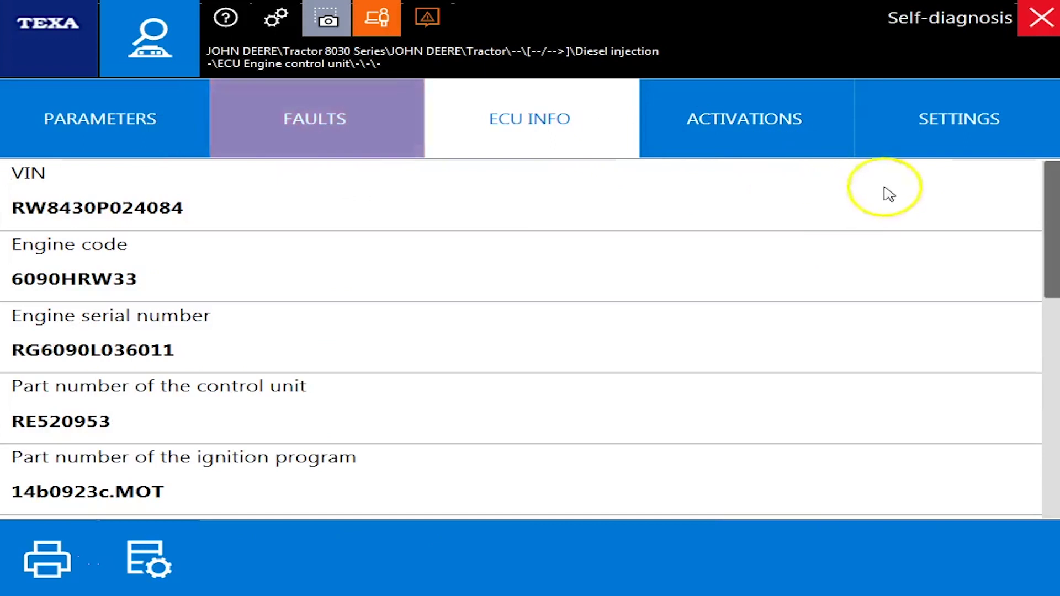
{"action": "left_click_drag", "start_coordinate": [1055, 202], "coordinate": [1053, 398]}
{"action": "left_click", "coordinate": [813, 142]}
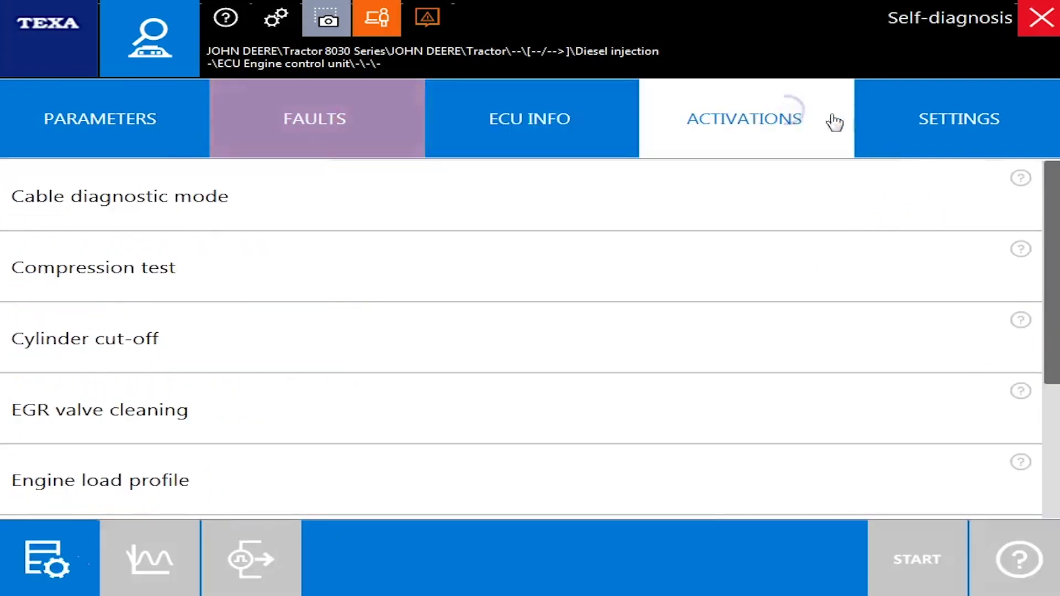
{"action": "left_click", "coordinate": [1018, 178]}
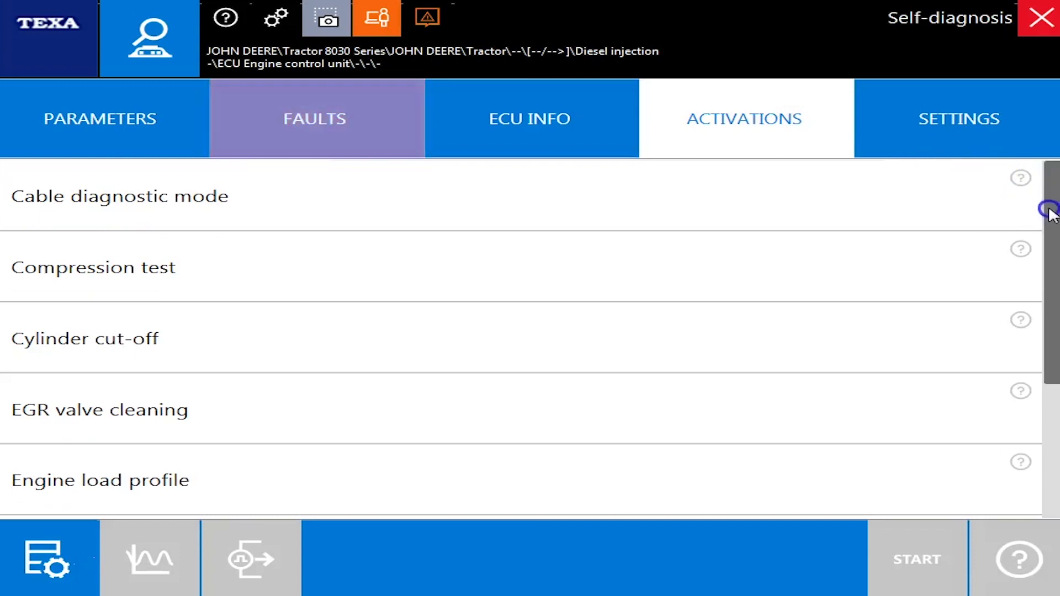
{"action": "left_click_drag", "start_coordinate": [1049, 213], "coordinate": [1049, 278]}
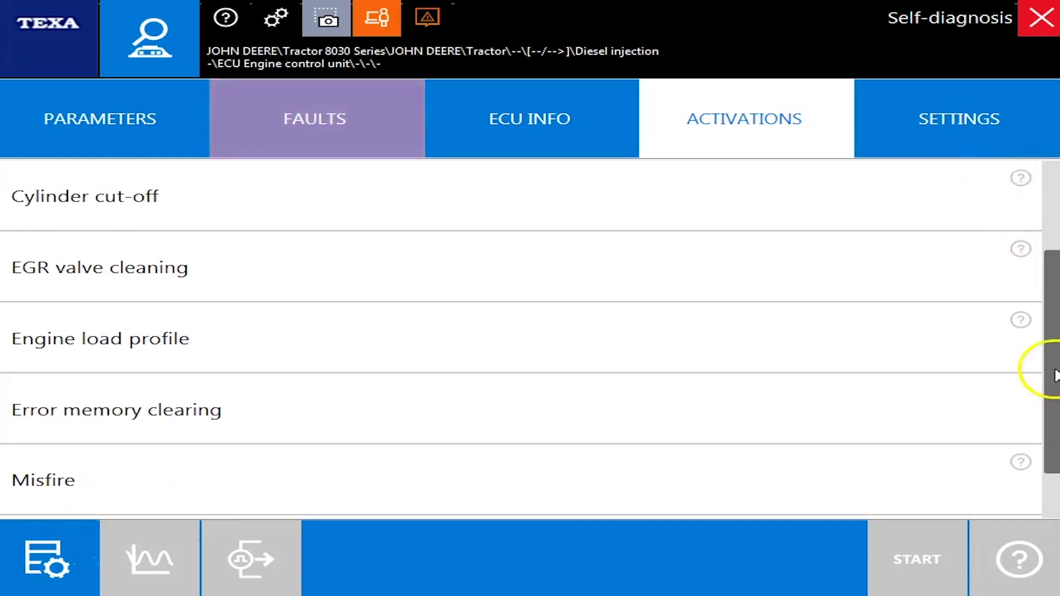
{"action": "left_click_drag", "start_coordinate": [1052, 379], "coordinate": [1051, 438]}
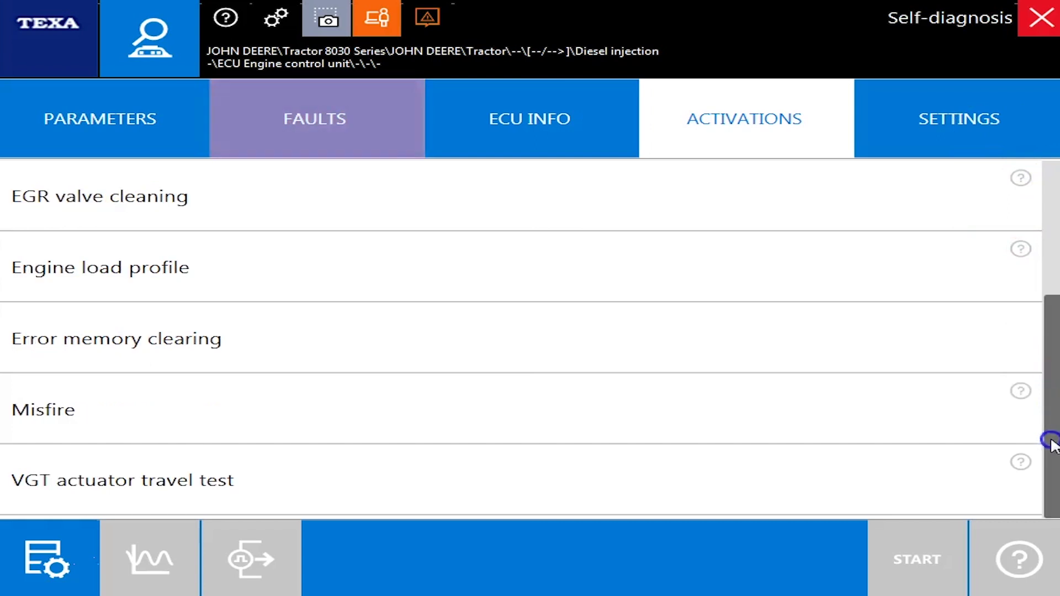
- Check the engine control unit's available settings and end communication with it
{"action": "left_click", "coordinate": [933, 120]}
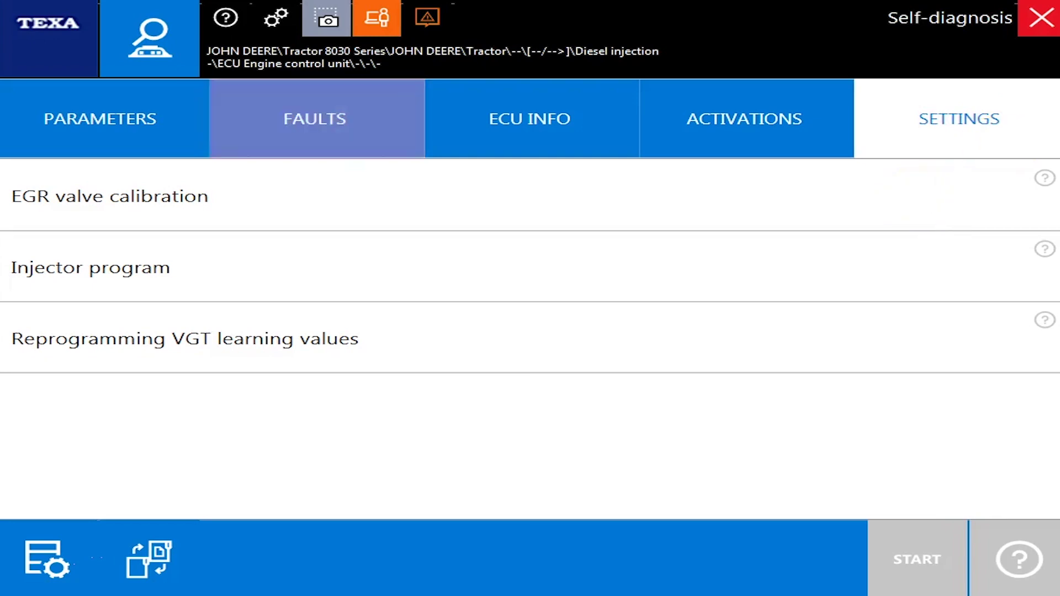
{"action": "left_click", "coordinate": [1040, 22]}
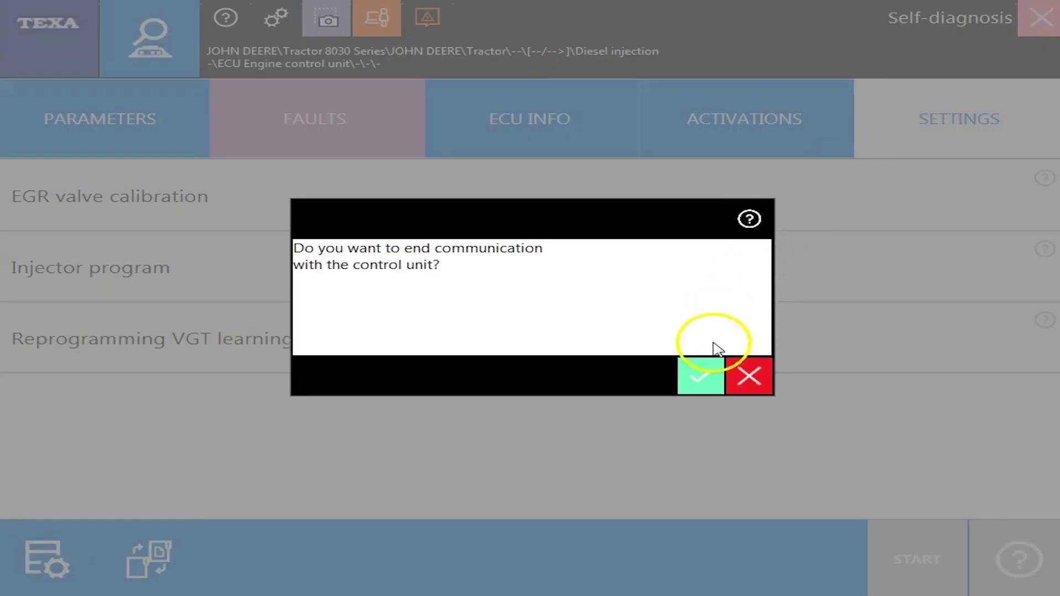
{"action": "left_click", "coordinate": [707, 360]}
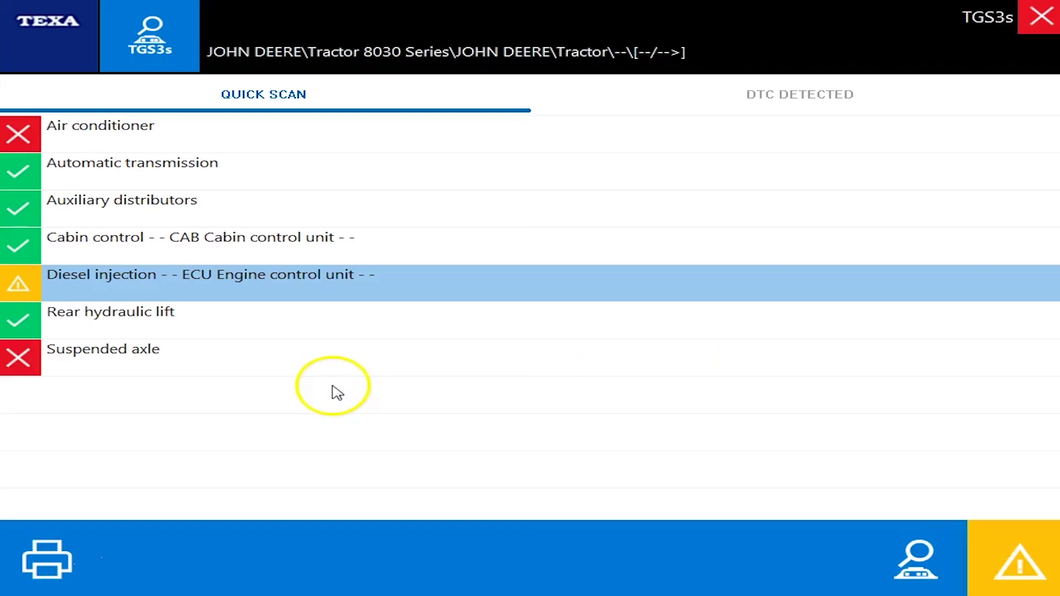
- Start self-diagnosis of the Rear hydraulic lift's HCU Heaver control unit
{"action": "left_click", "coordinate": [230, 317]}
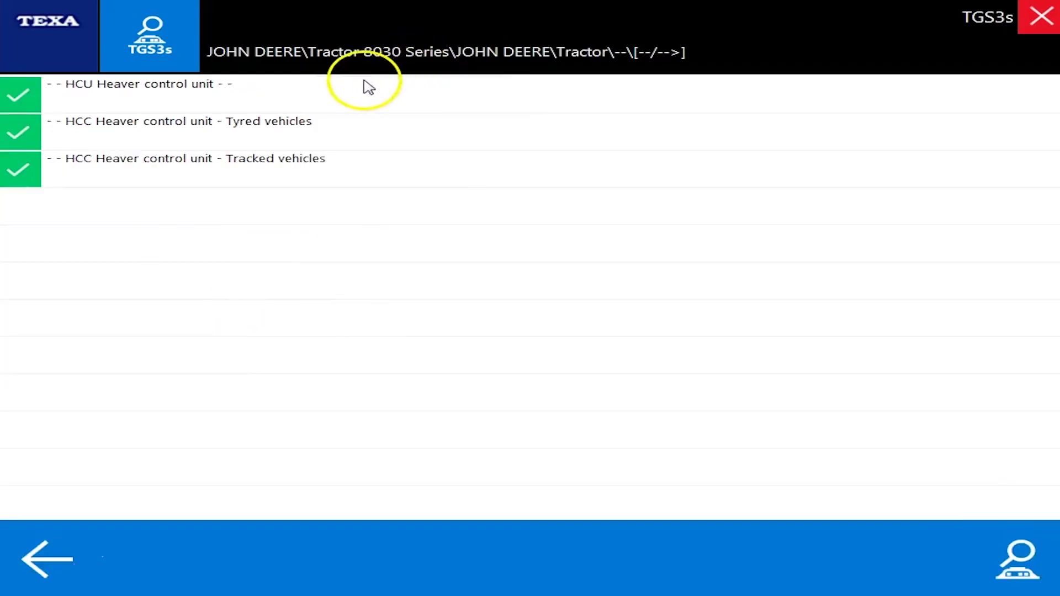
{"action": "left_click", "coordinate": [364, 83]}
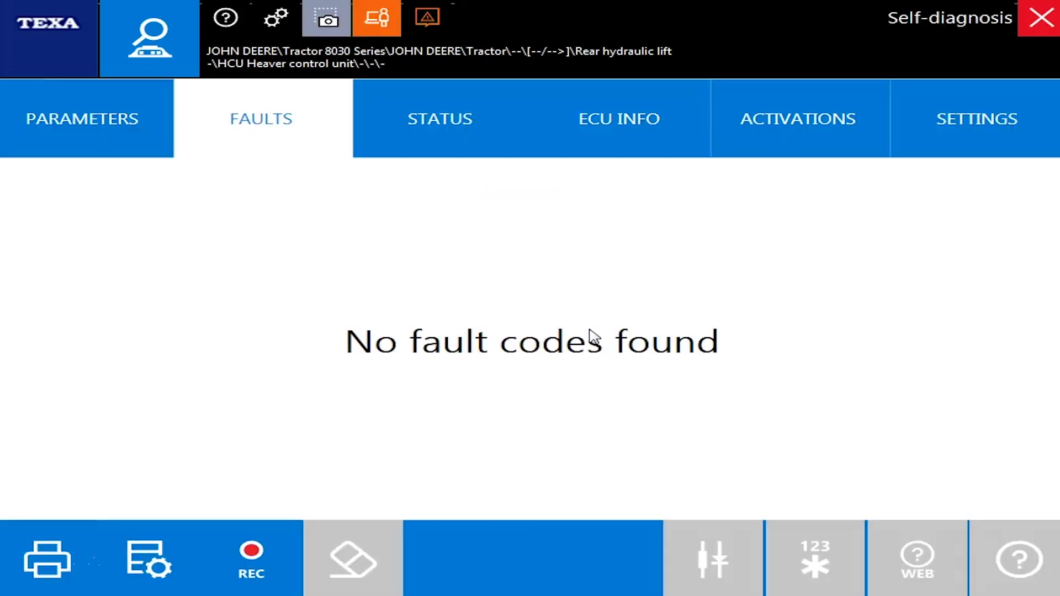
- Review the HCU Heaver control unit's full parameter list, along with its faults, status and ECU information
{"action": "left_click", "coordinate": [106, 116]}
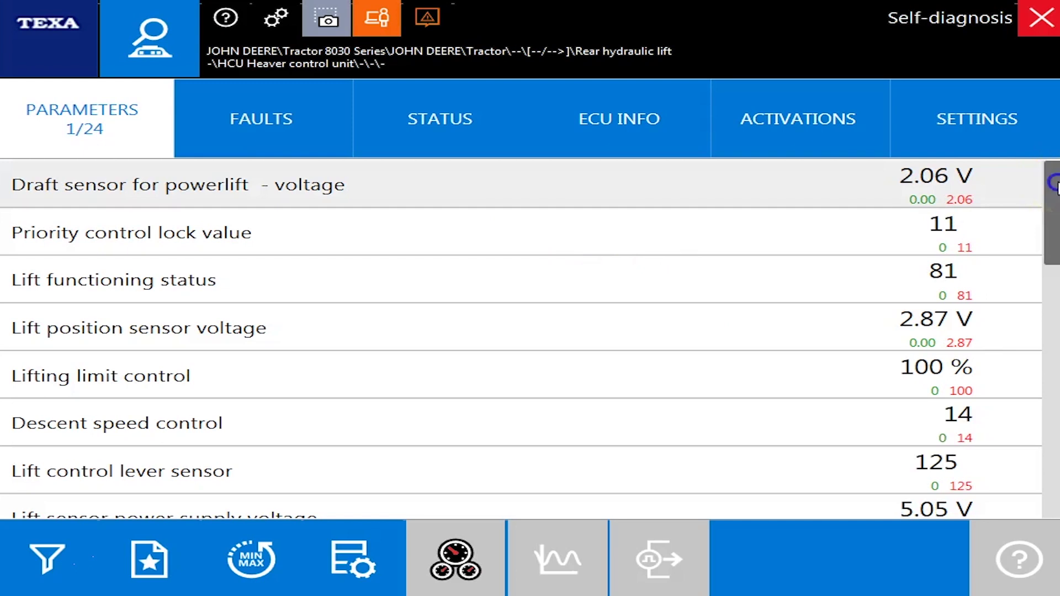
{"action": "left_click_drag", "start_coordinate": [1055, 182], "coordinate": [1049, 430]}
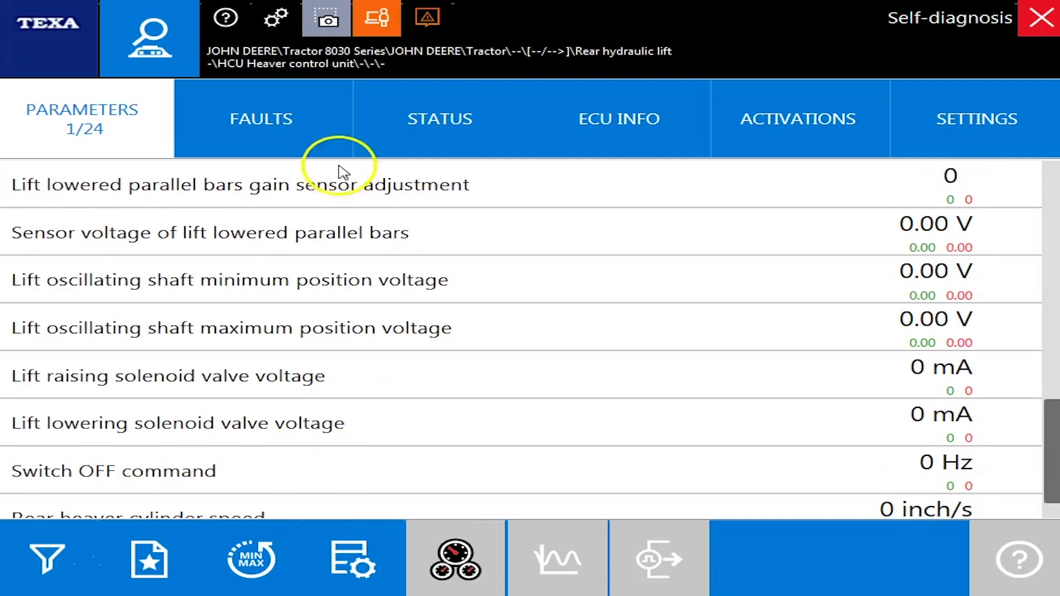
{"action": "left_click", "coordinate": [312, 133]}
{"action": "left_click", "coordinate": [443, 131]}
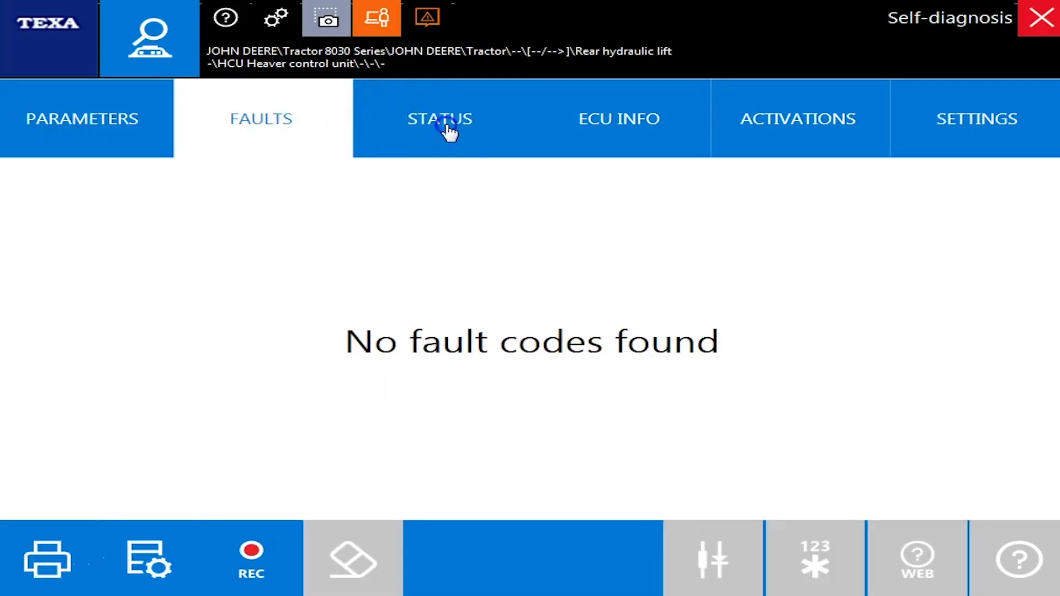
{"action": "left_click", "coordinate": [612, 132]}
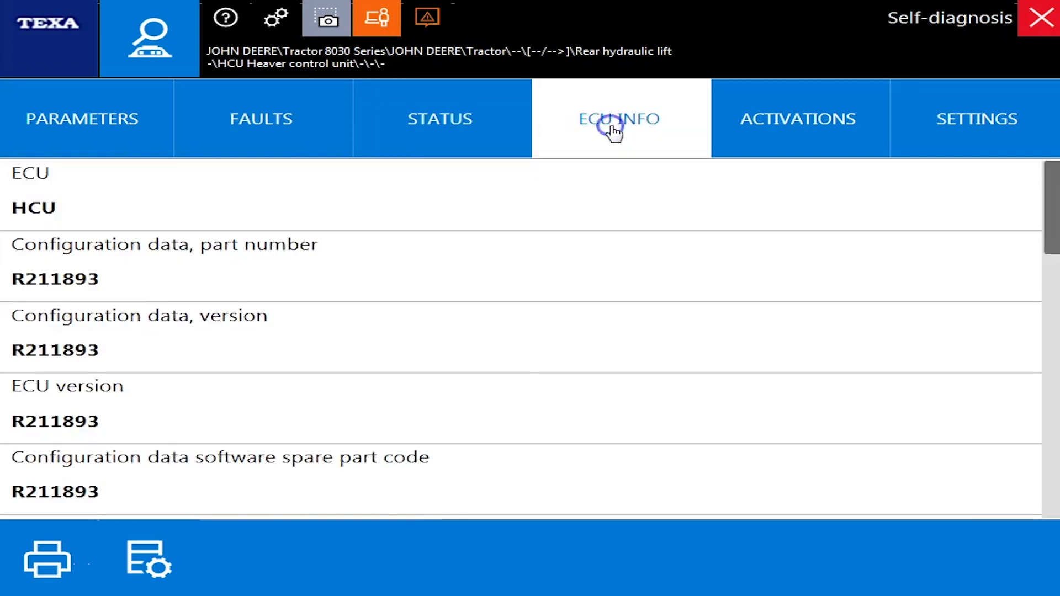
- Check the heaver control unit's available activations and settings, selecting Lifter calibration without starting it, and exit its self-diagnosis
{"action": "left_click", "coordinate": [770, 121]}
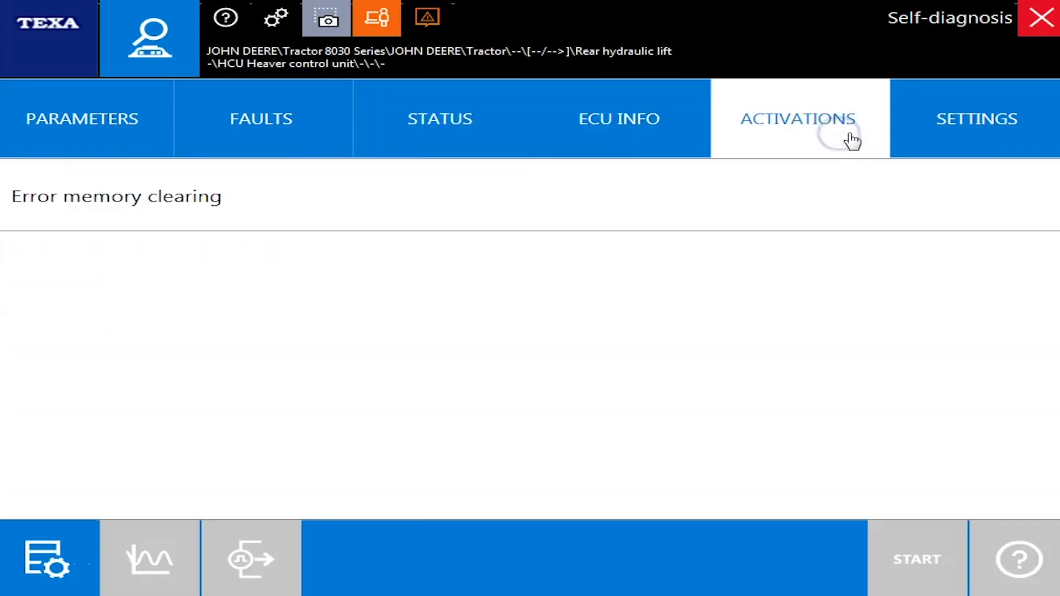
{"action": "left_click", "coordinate": [945, 137]}
{"action": "left_click", "coordinate": [739, 194]}
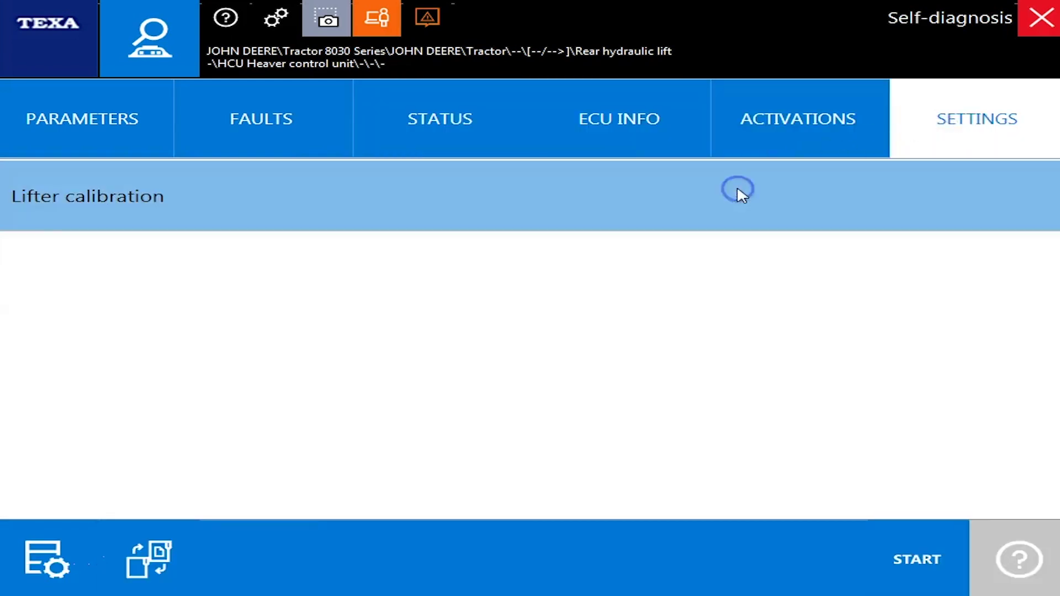
{"action": "left_click", "coordinate": [1038, 22]}
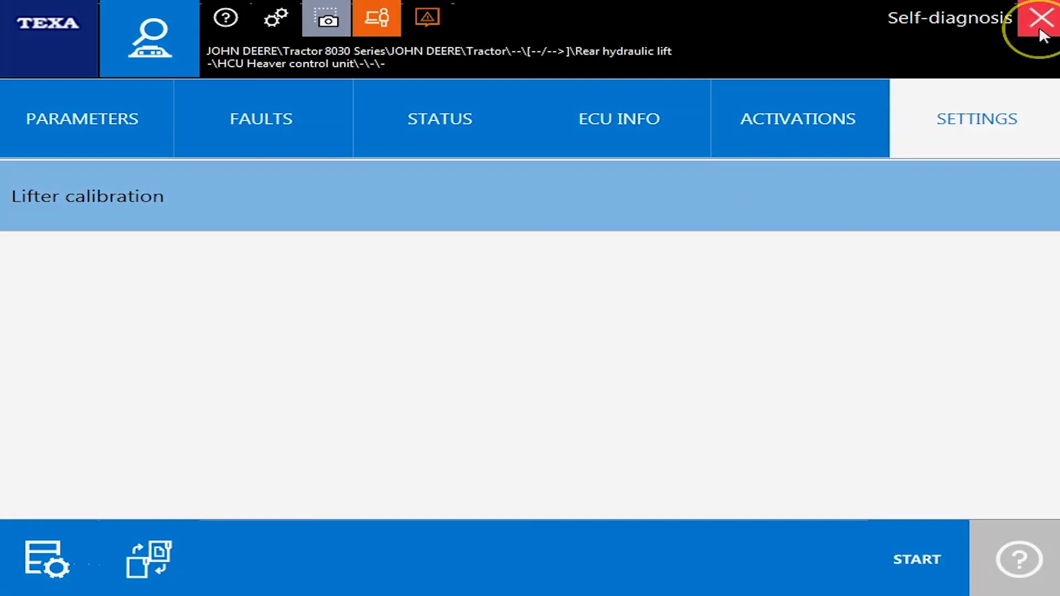